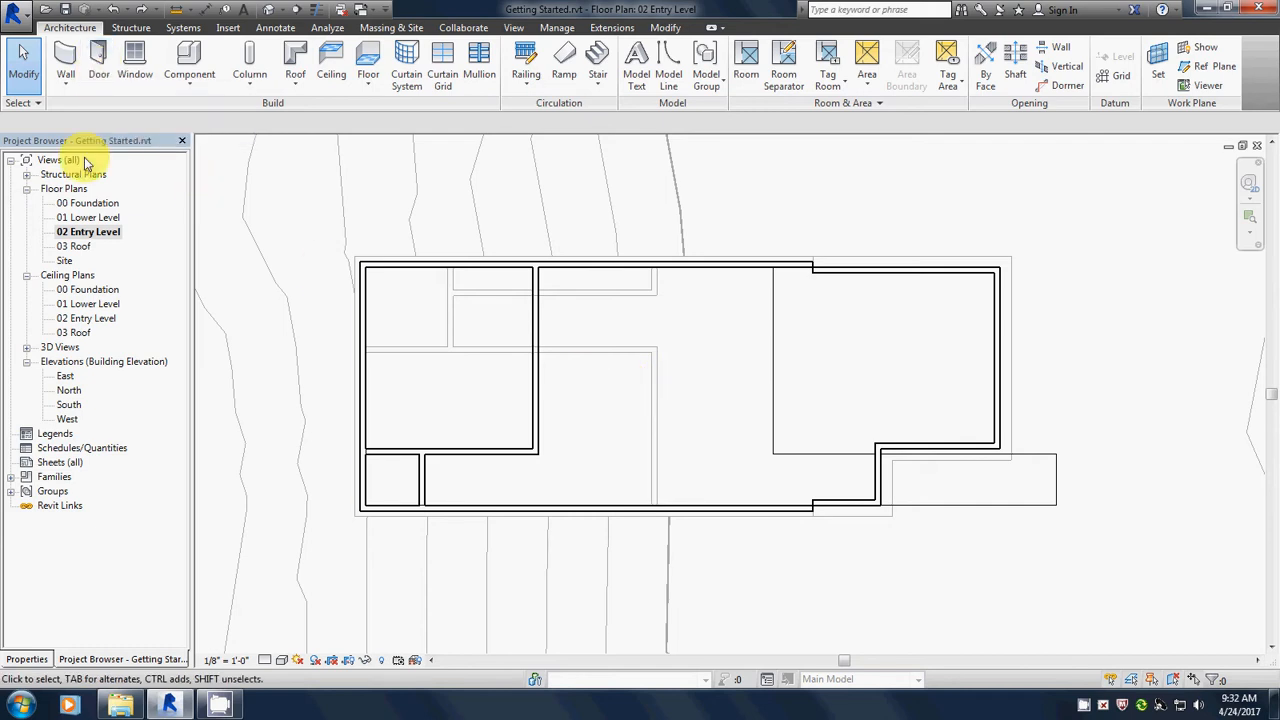
- Open the 01 Lower Level floor plan, start the Door tool and review the available Single-Flush door sizes
double_click(88, 218)
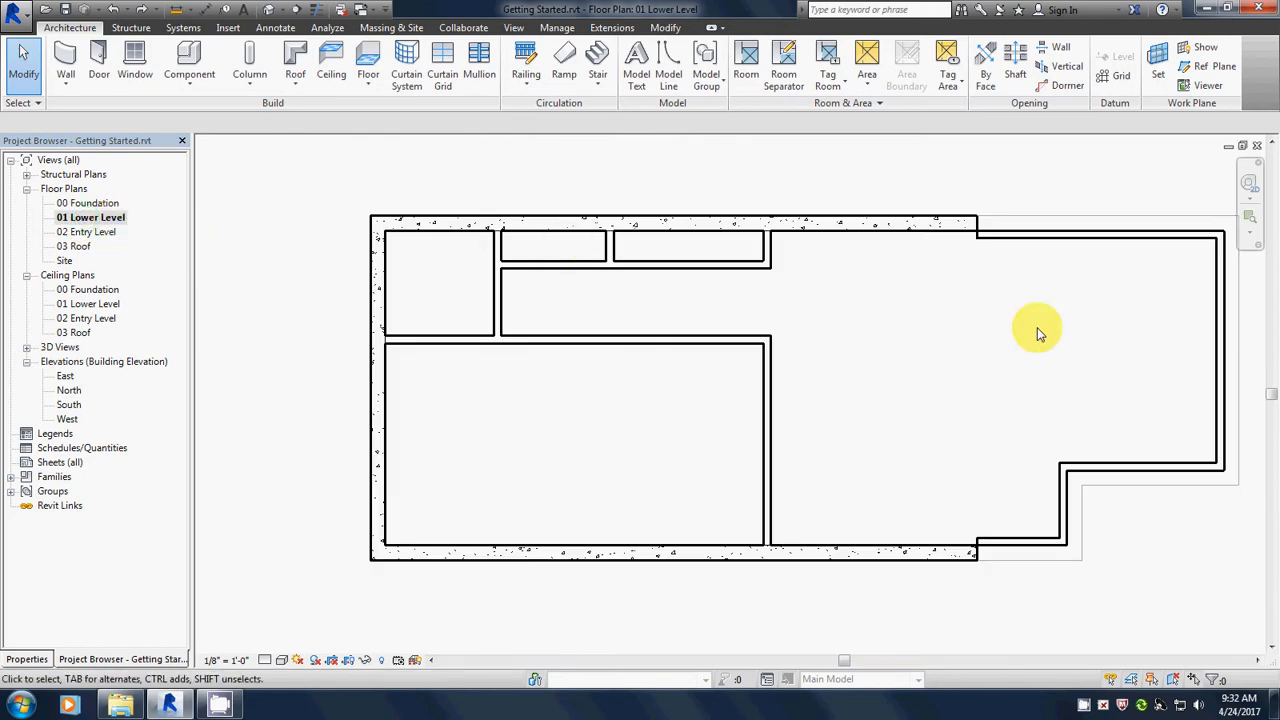
left_click(101, 62)
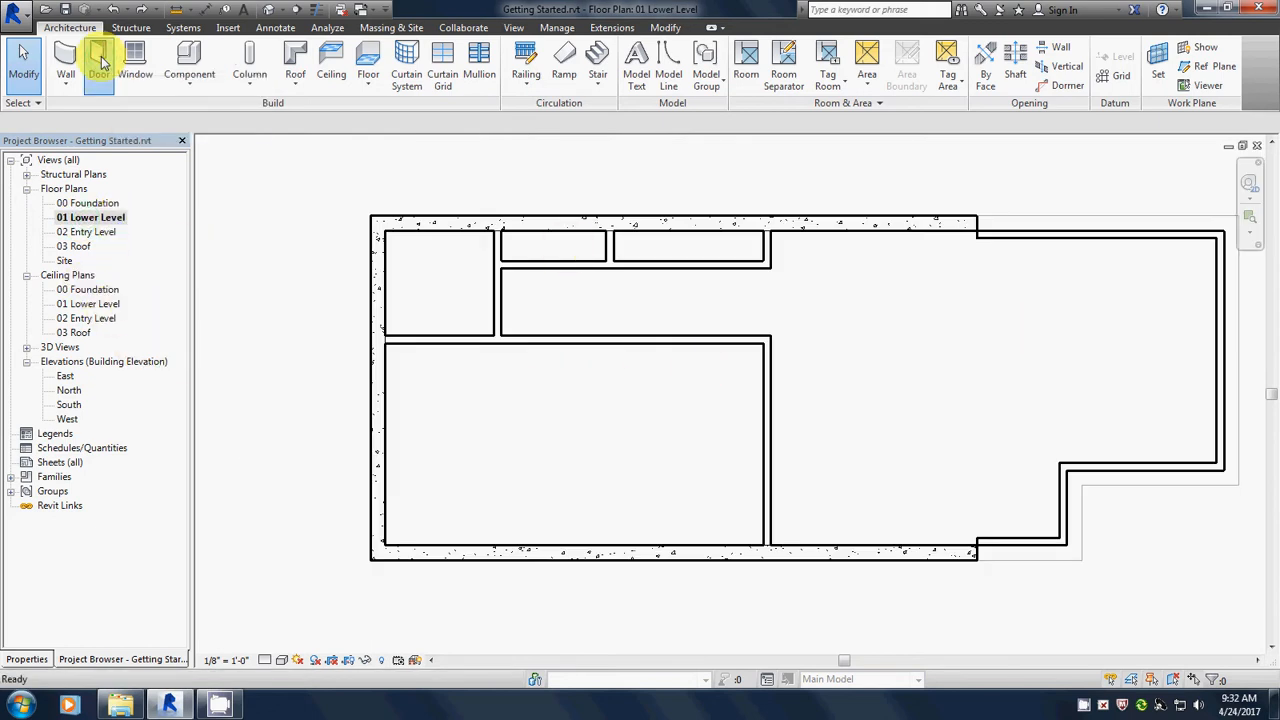
left_click(24, 659)
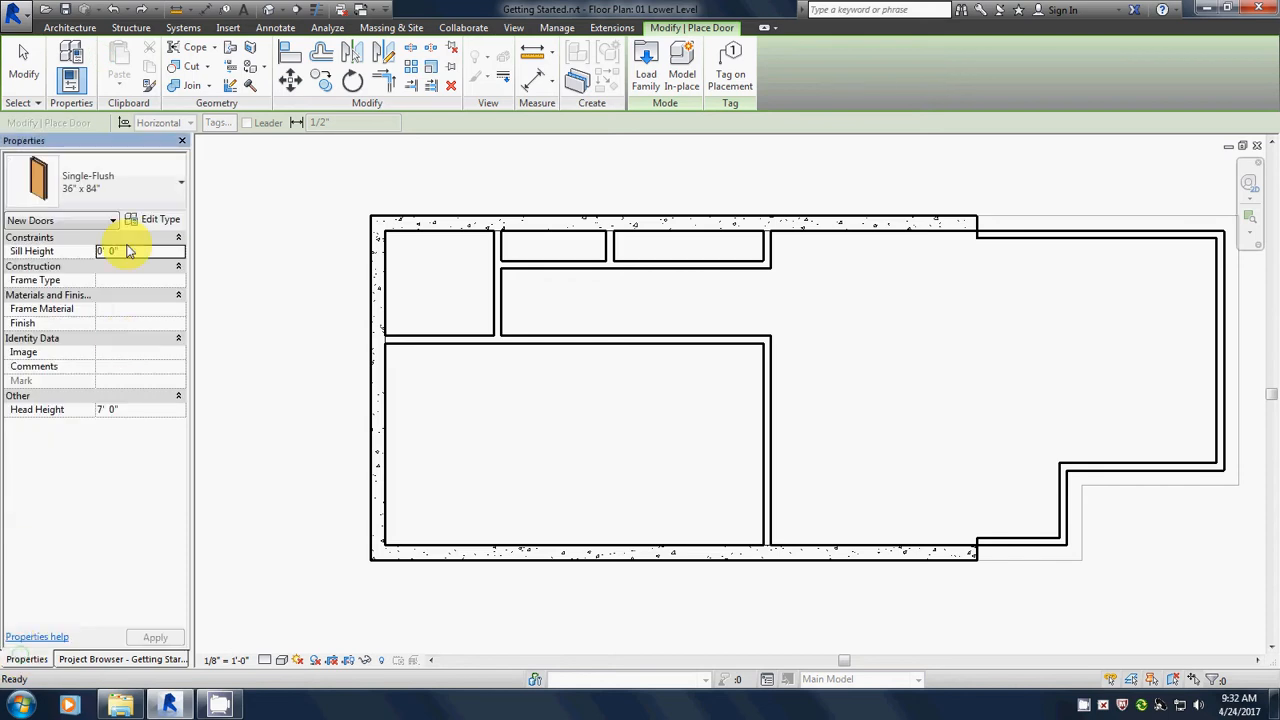
left_click(130, 186)
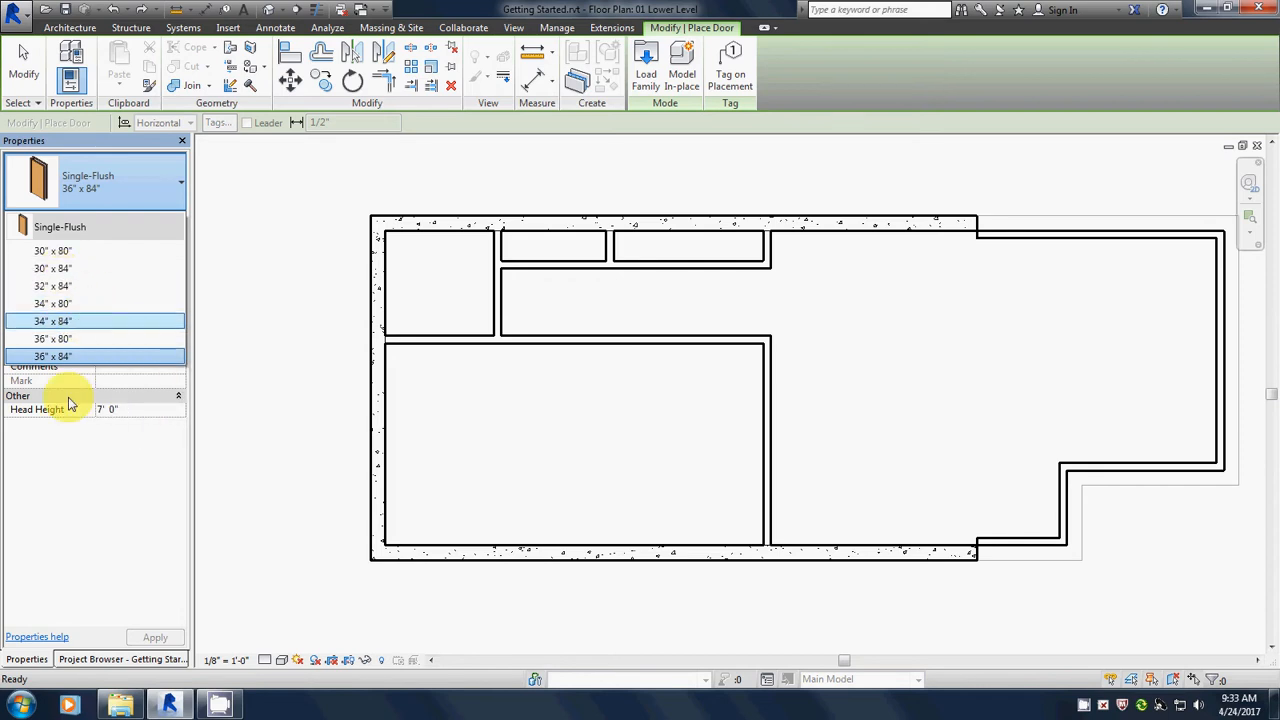
left_click(108, 517)
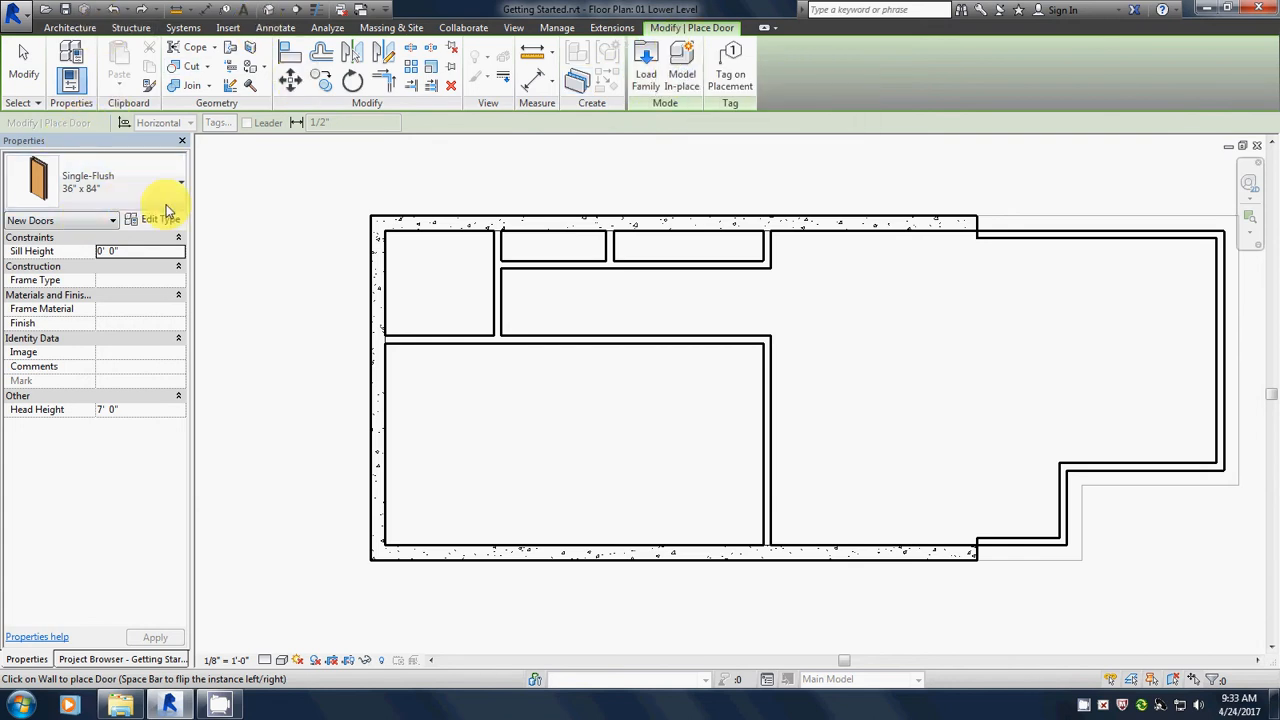
- Start loading a door family and show the computer's drives as a list in the file browser
left_click(643, 57)
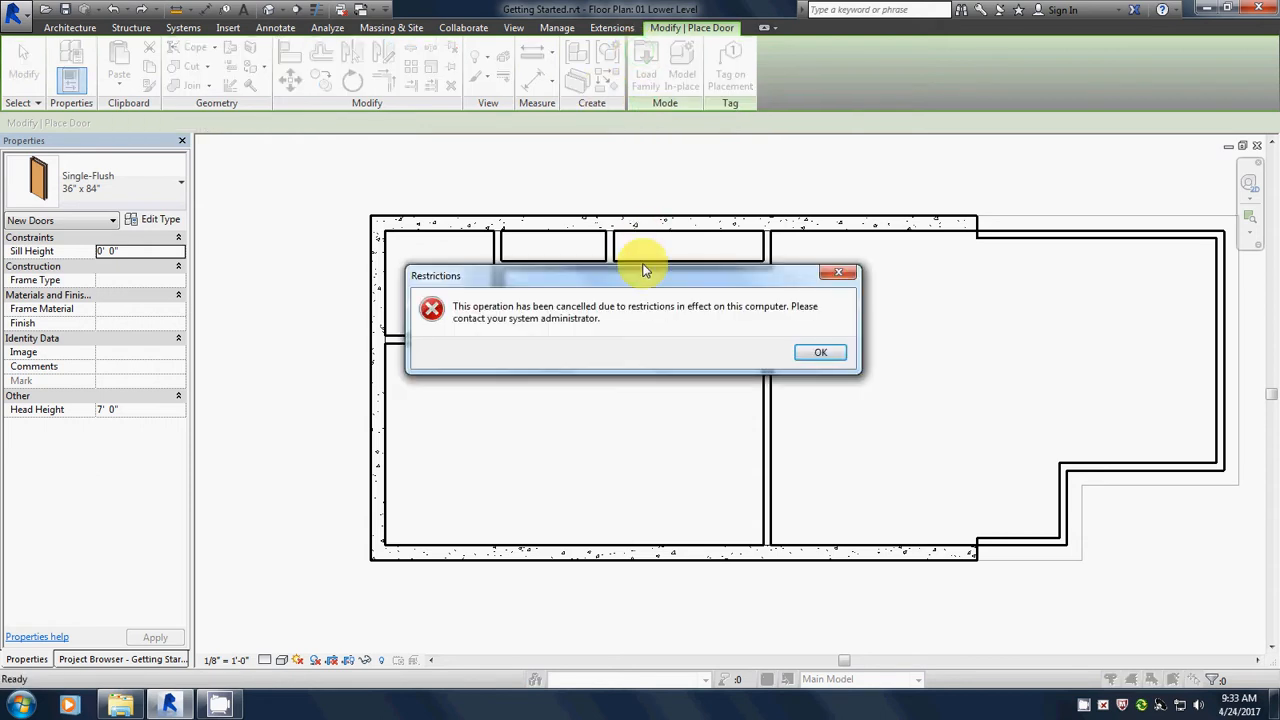
left_click(821, 353)
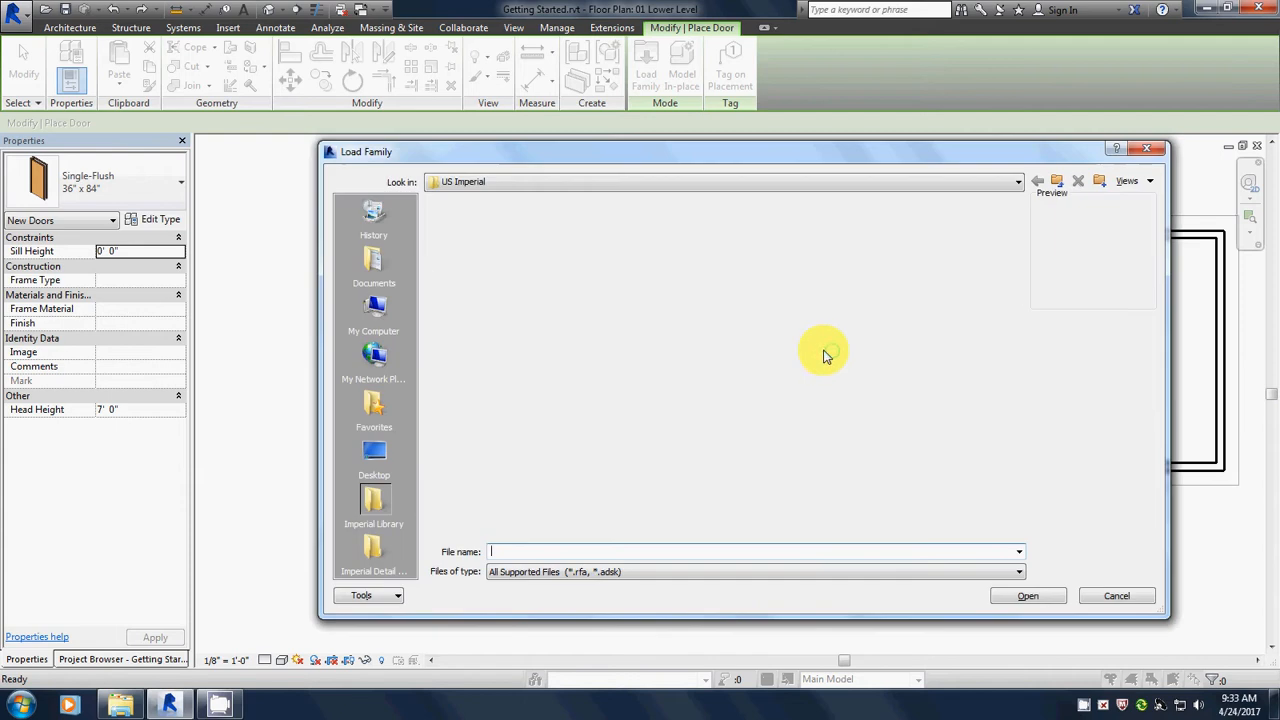
left_click(525, 181)
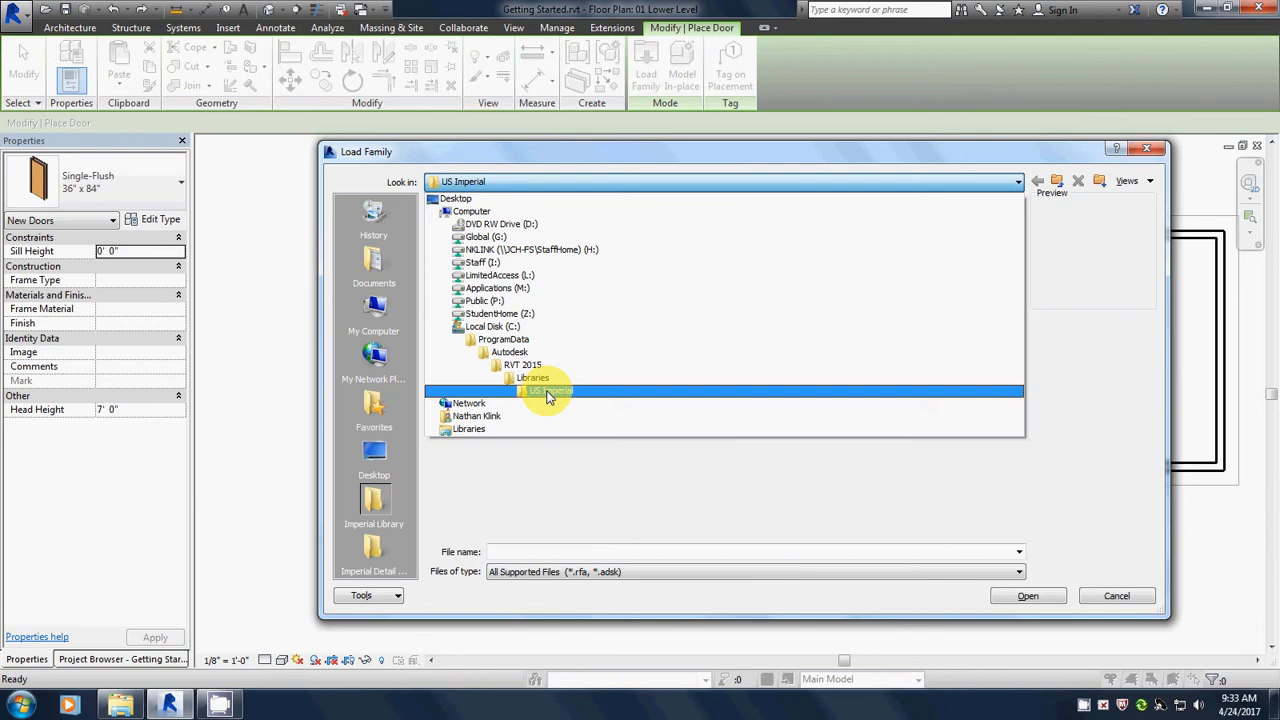
left_click(562, 480)
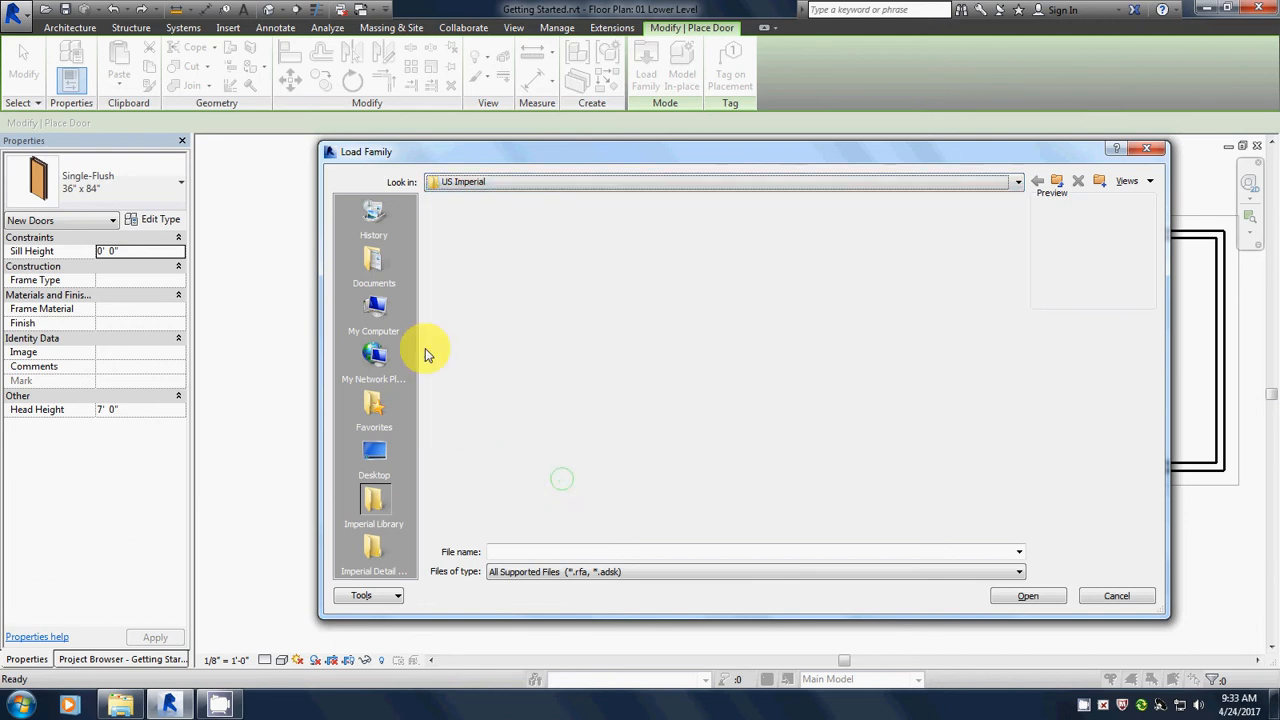
left_click(376, 311)
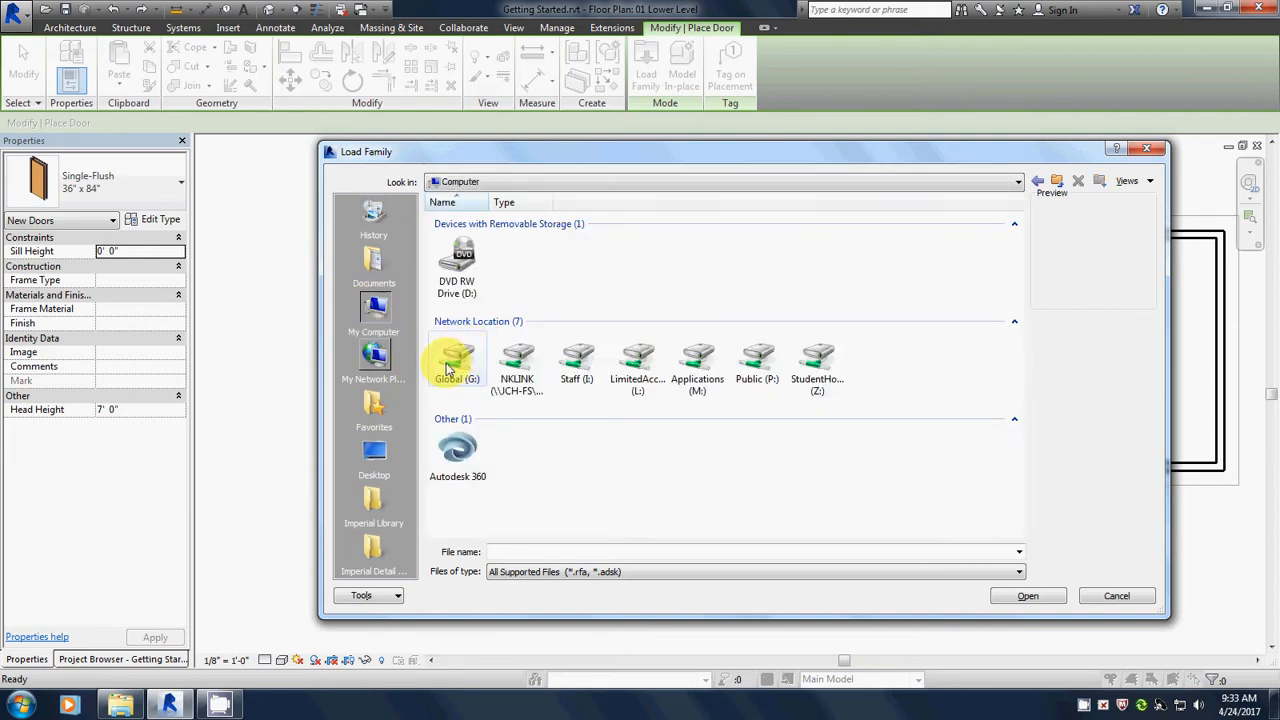
left_click(1138, 182)
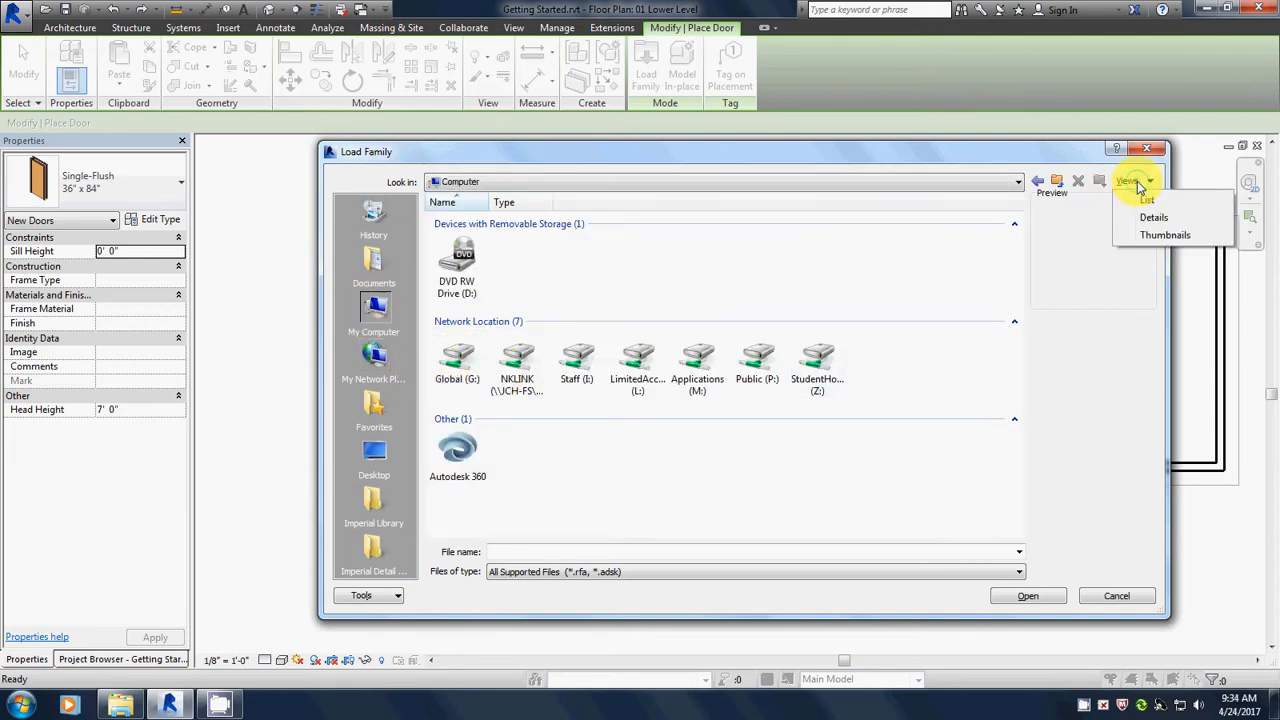
left_click(1146, 205)
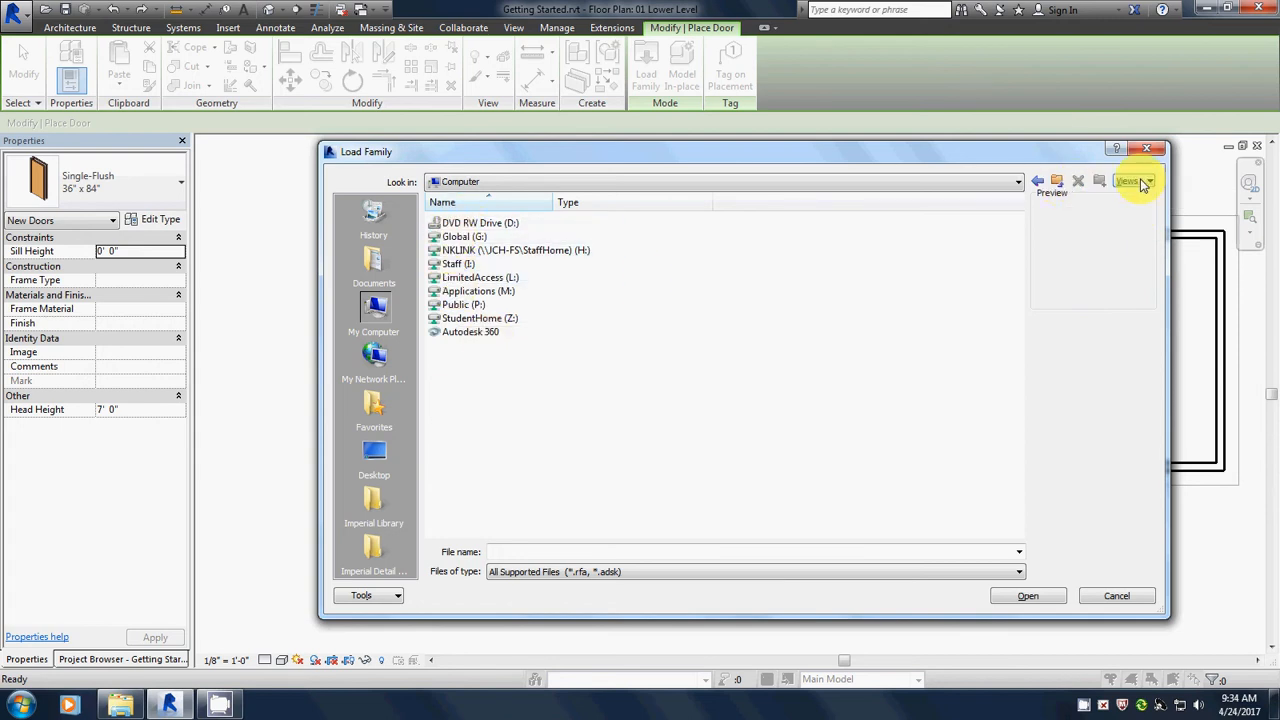
- Browse the Global (G:) drive through _templates, Autodesk and Revit US Imperial LIB 2015 to the US Imperial folder
double_click(462, 237)
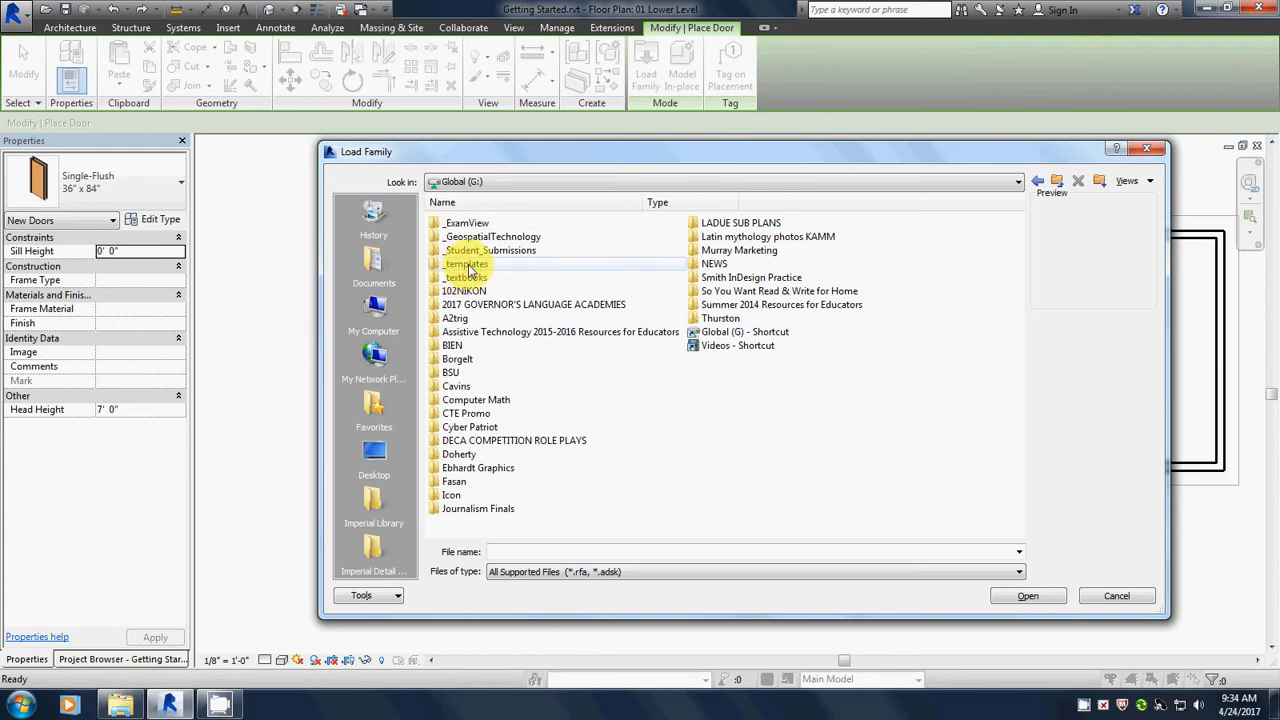
double_click(455, 266)
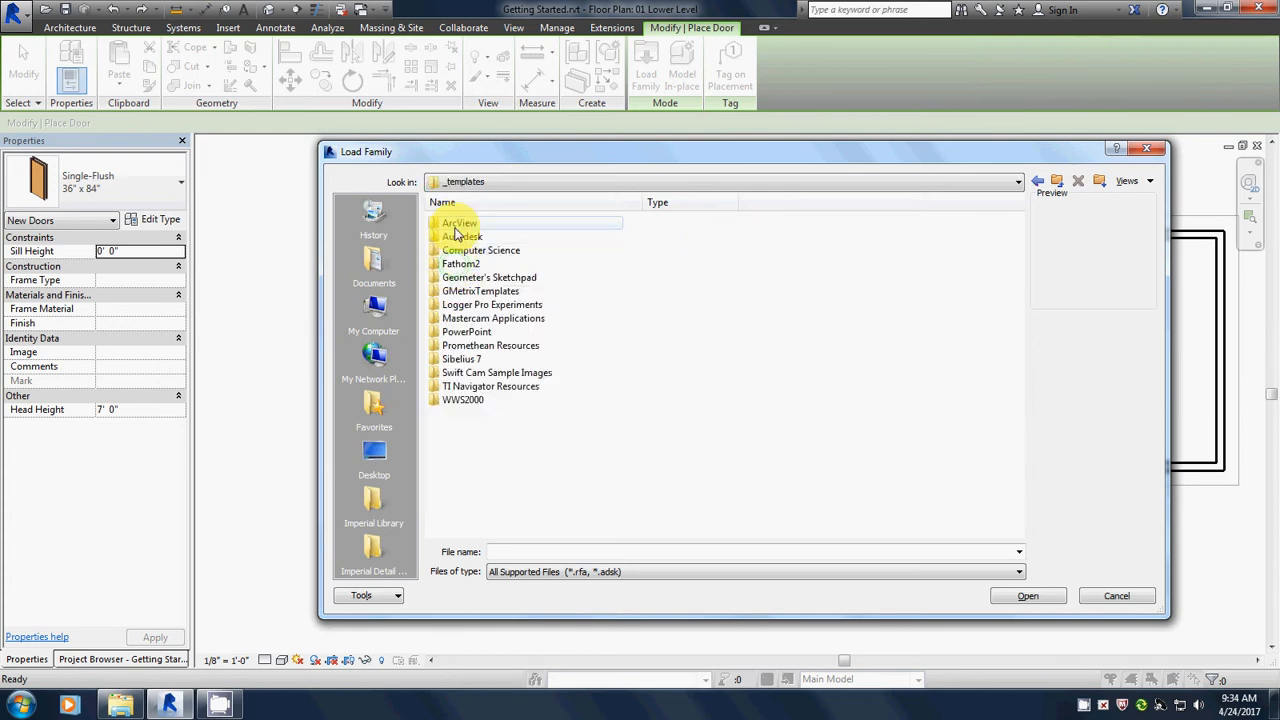
double_click(463, 237)
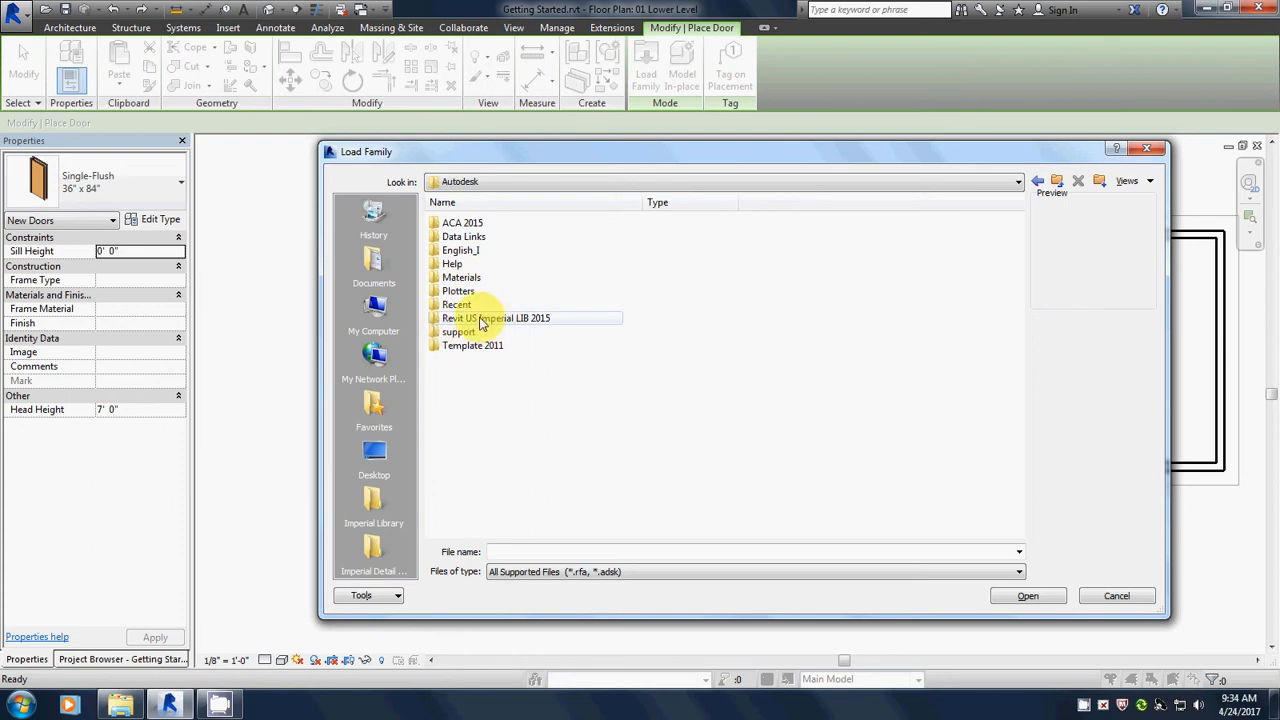
double_click(528, 317)
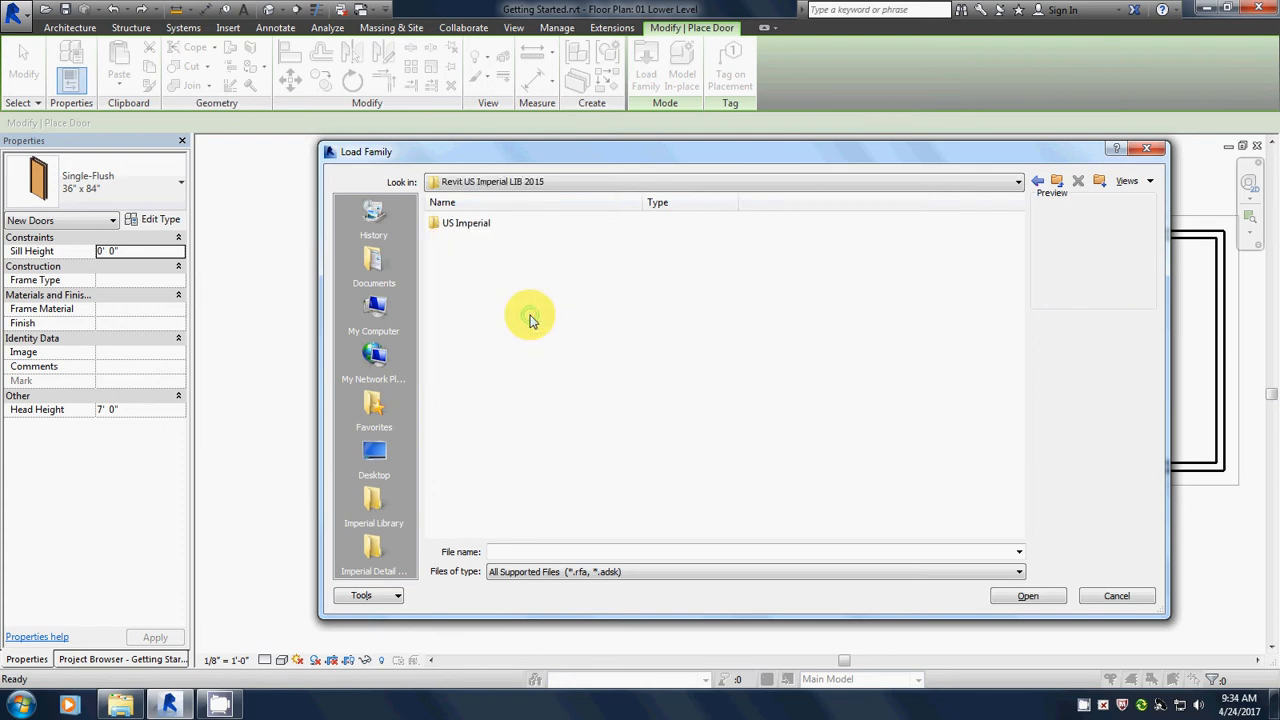
left_click(476, 226)
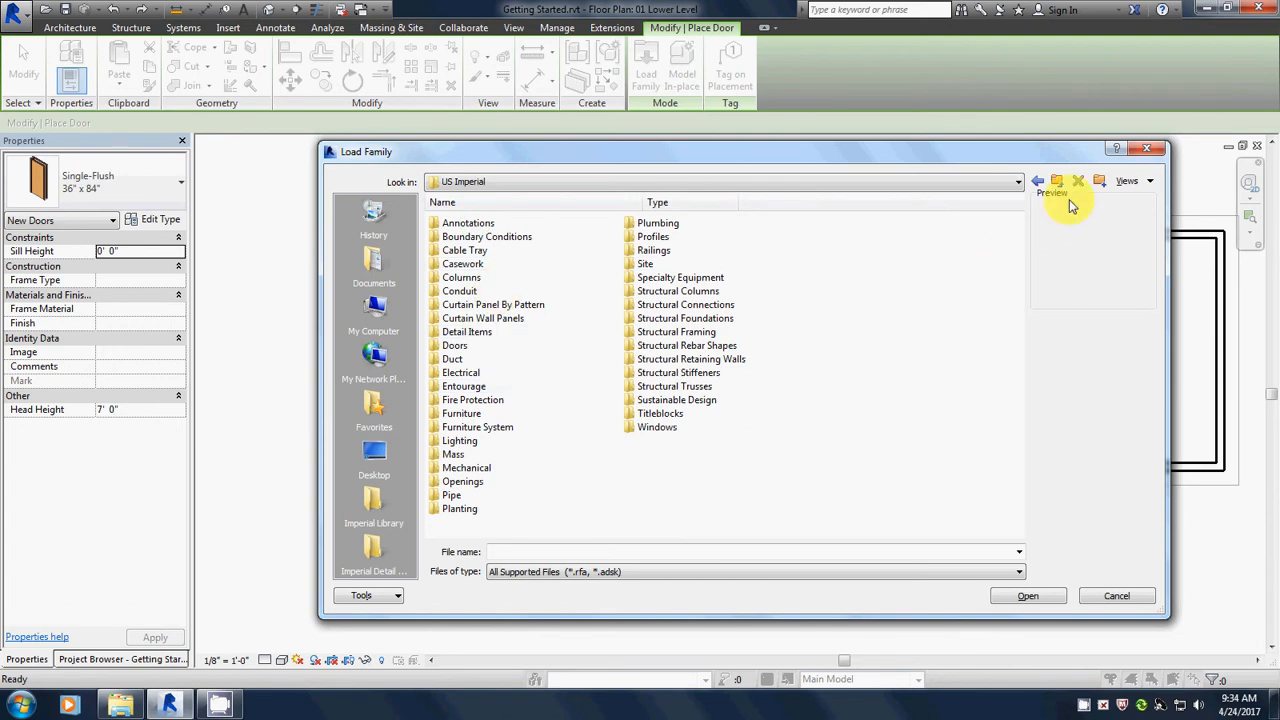
- Show the US Imperial library folders as thumbnails and open the Doors folder
left_click(1137, 185)
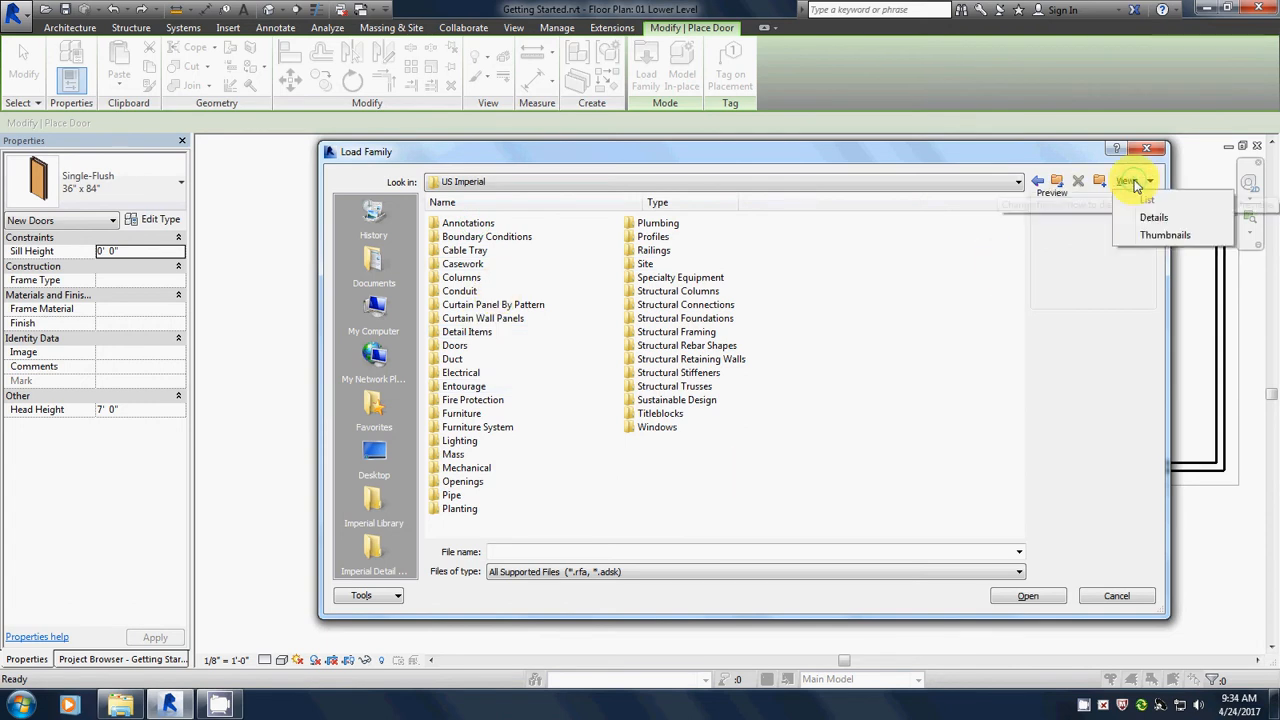
left_click(1160, 236)
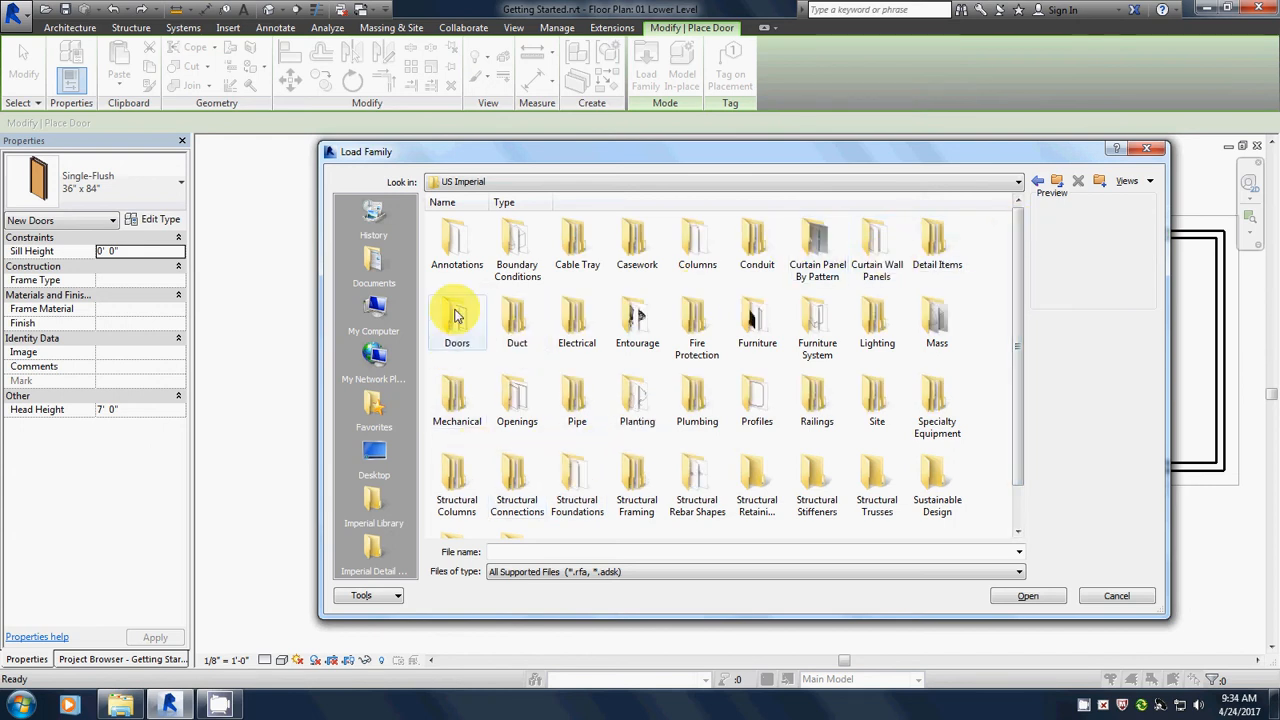
double_click(458, 345)
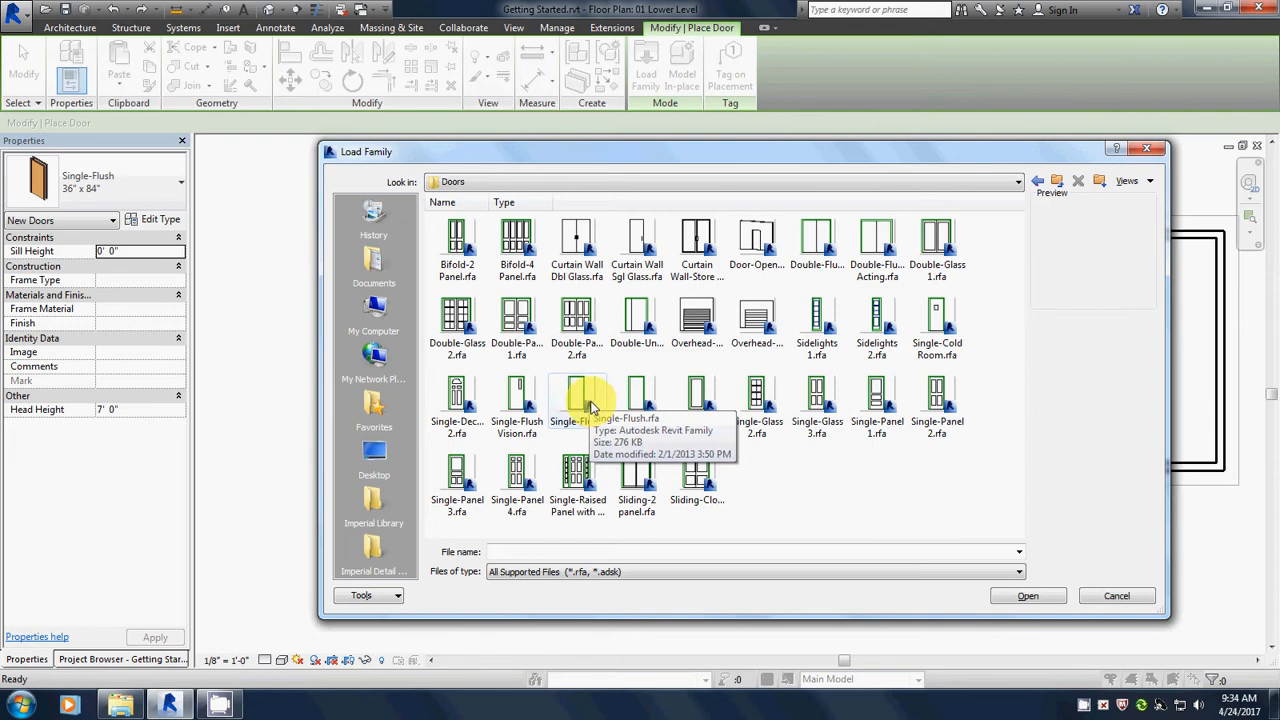
- Load the Bifold-4 Panel, Double-Glass 2 and Single-Glass 2 door families together into the project
left_click(515, 240)
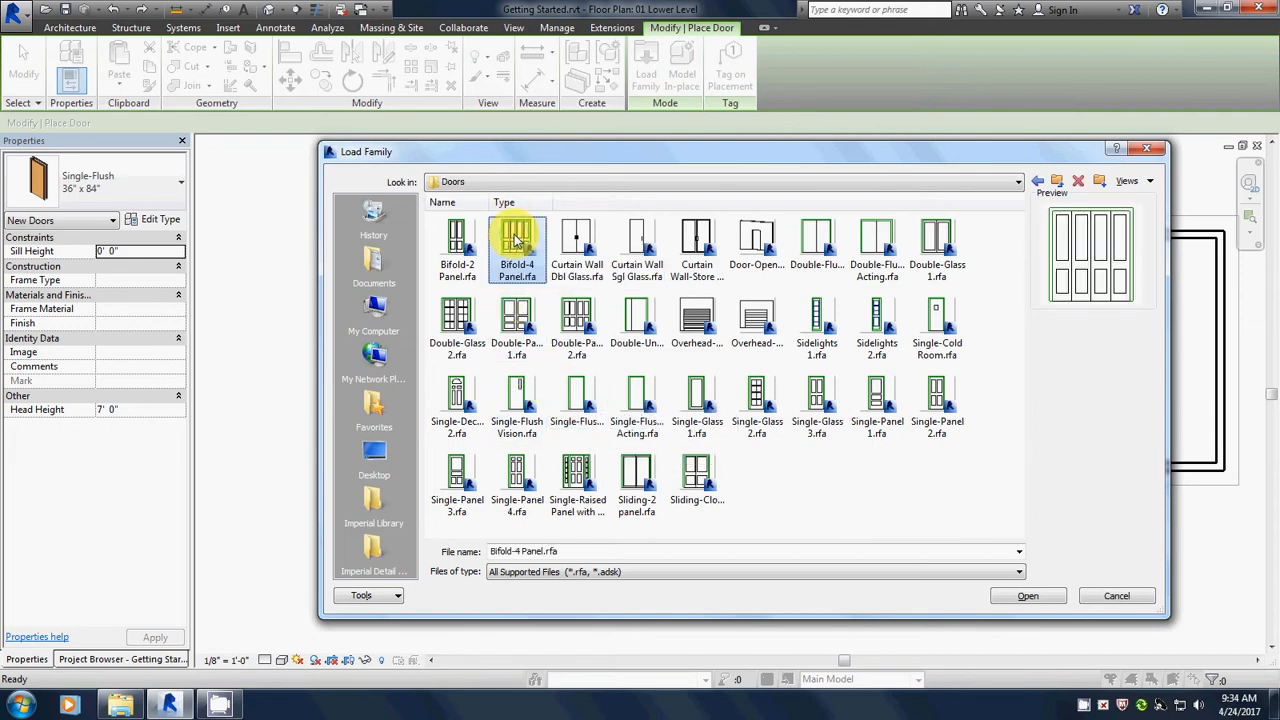
left_click(457, 318, "ctrl")
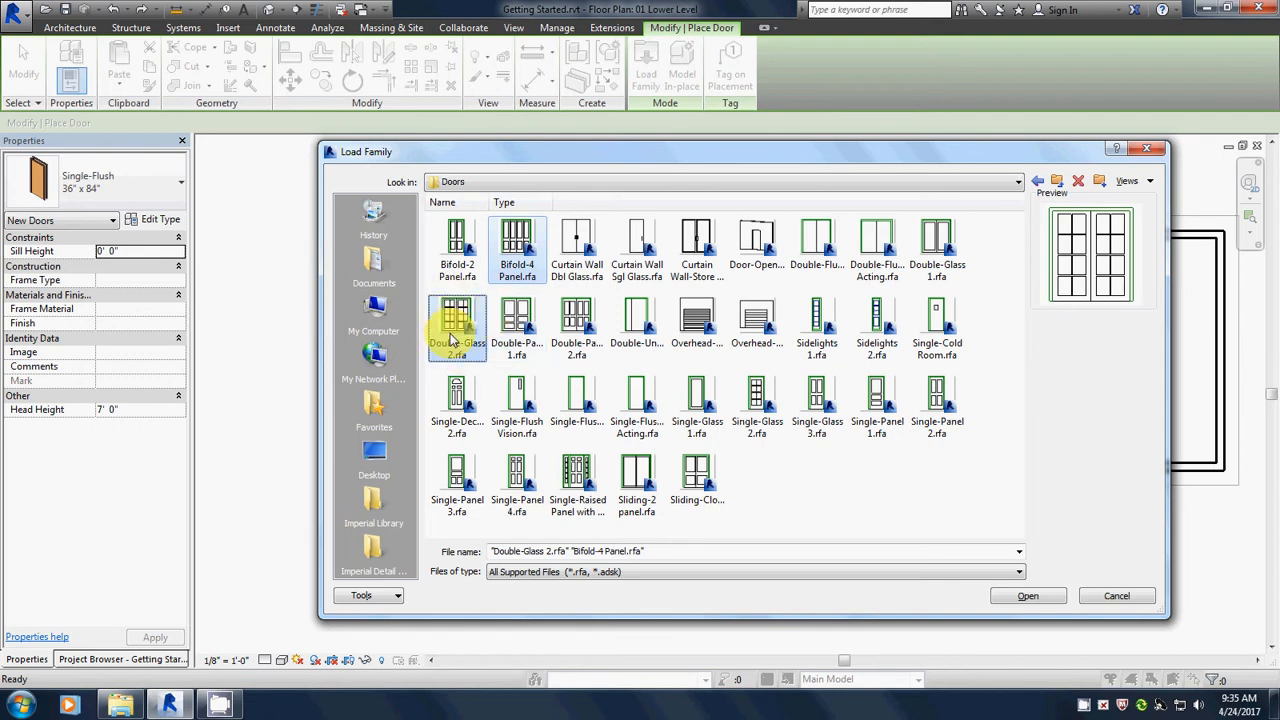
left_click(762, 396, "ctrl")
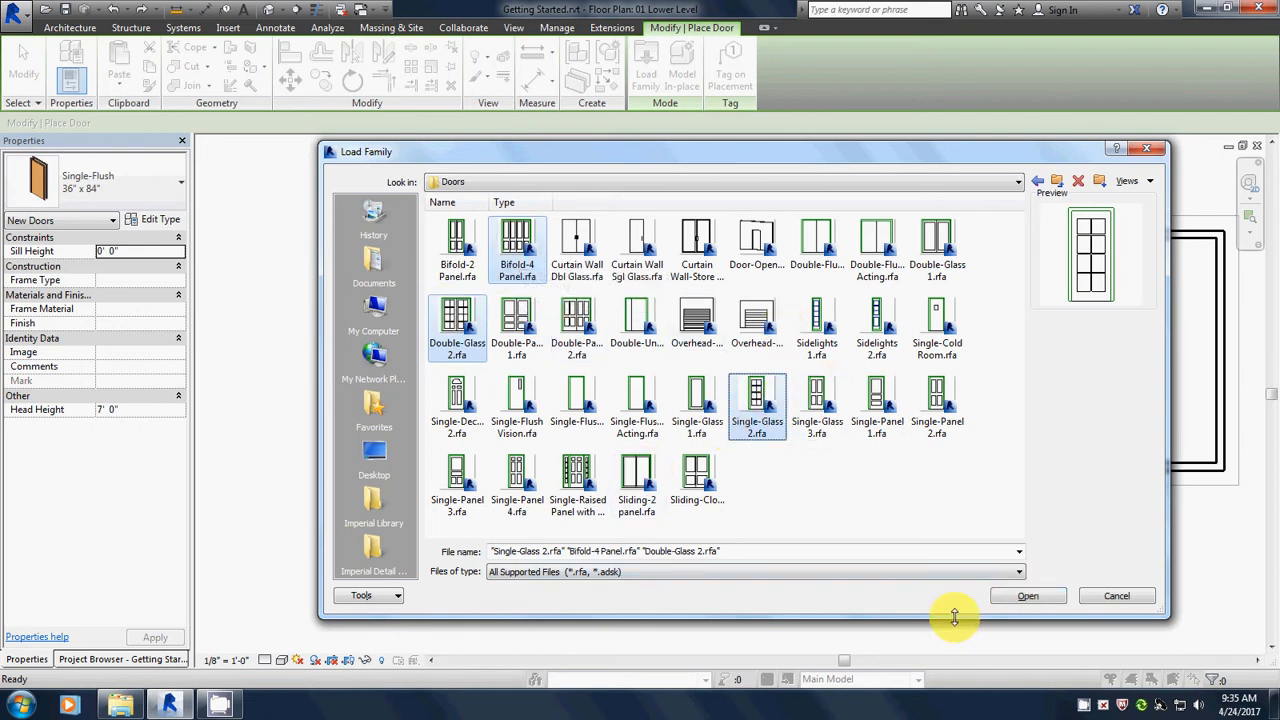
left_click(1020, 604)
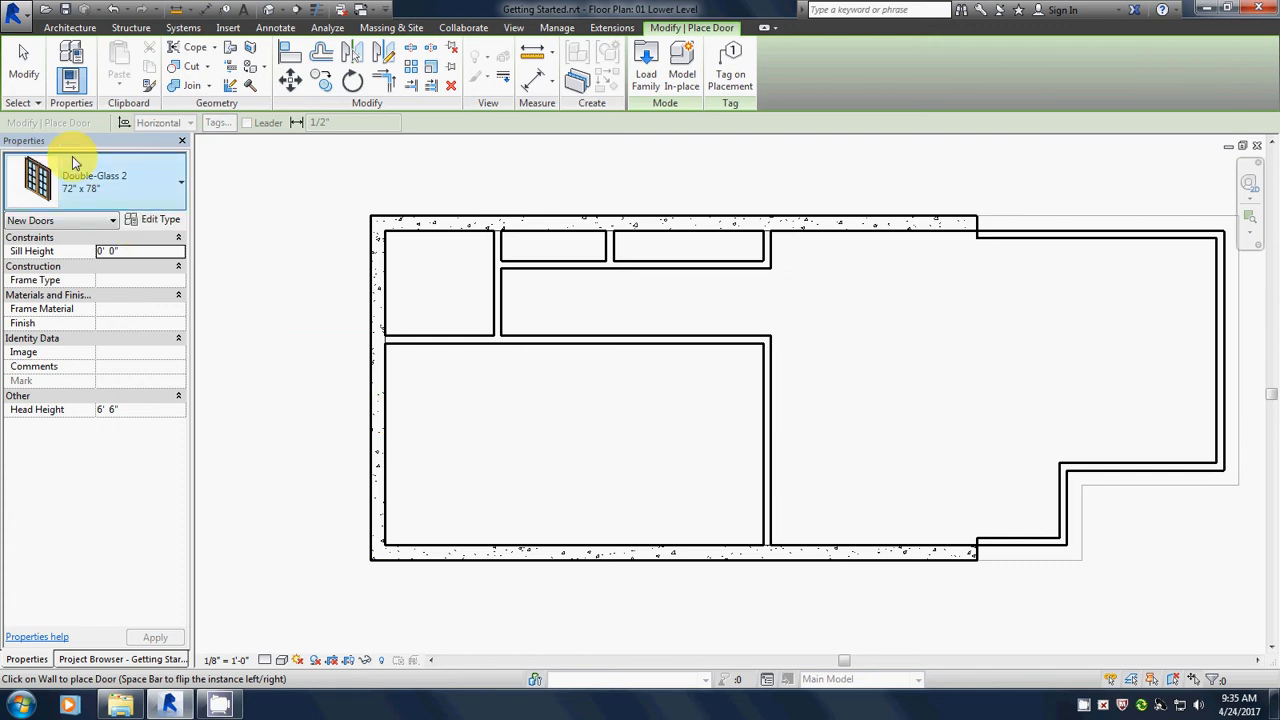
- Place a Double-Glass 2 door of size 72" x 84" in the east exterior wall, about 4'-0" from its south corner
left_click(120, 187)
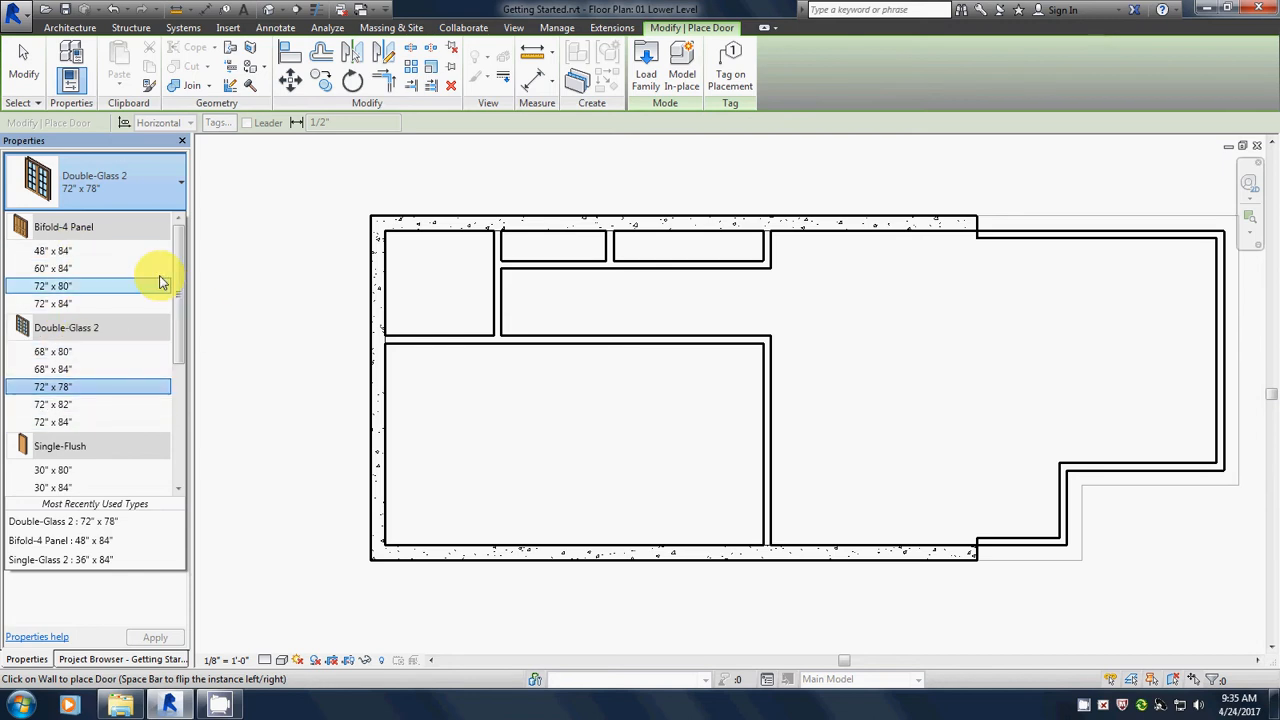
left_click_drag(177, 257, 200, 415)
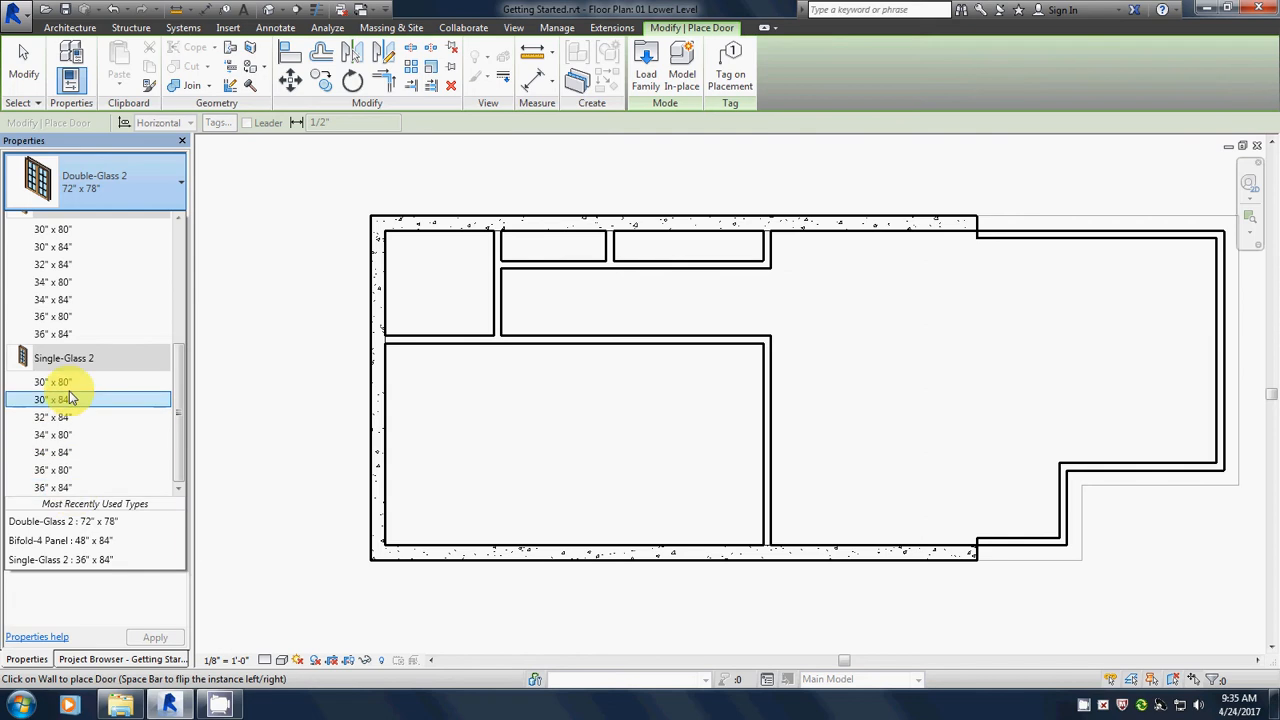
left_click_drag(177, 404, 160, 278)
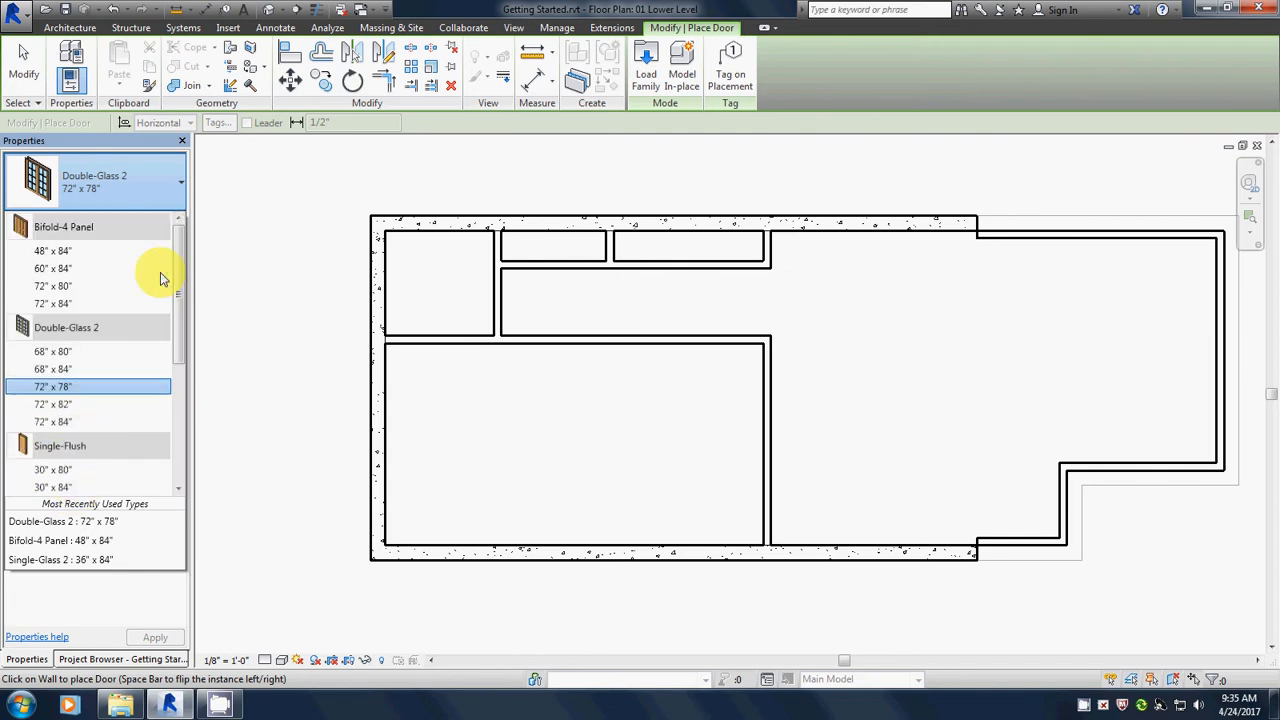
left_click(47, 422)
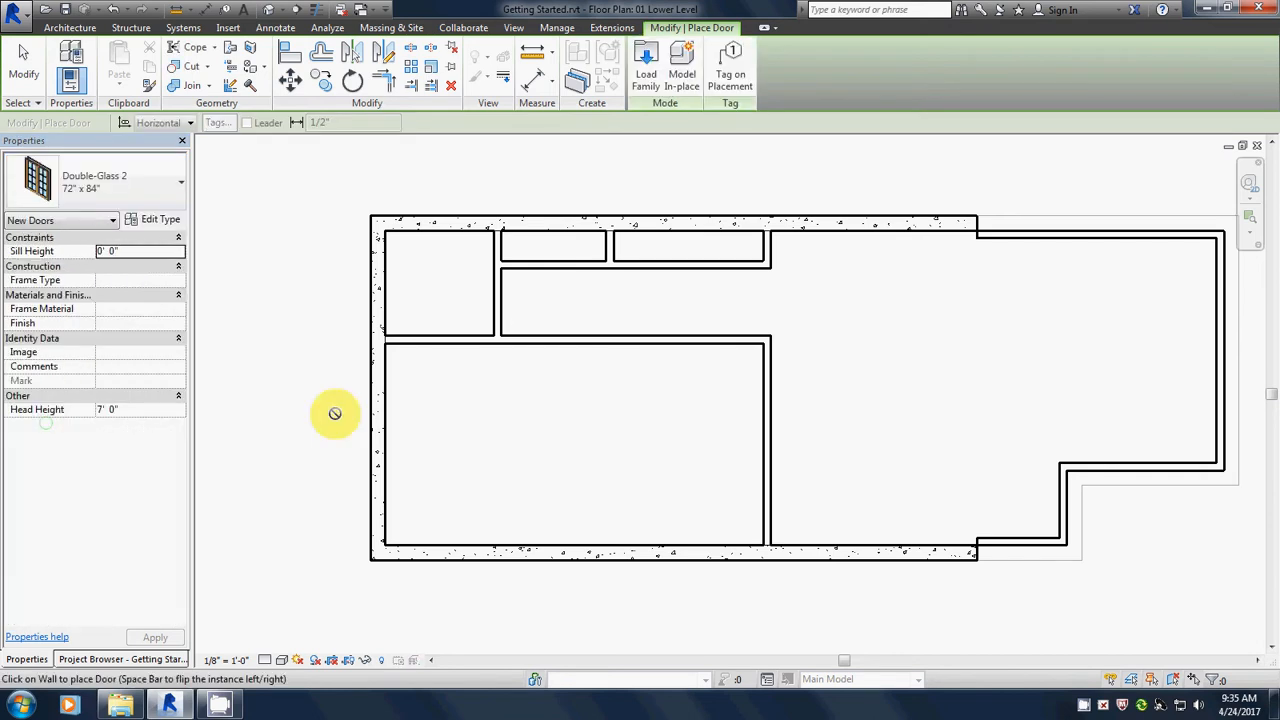
middle_click_drag(915, 397, 519, 375)
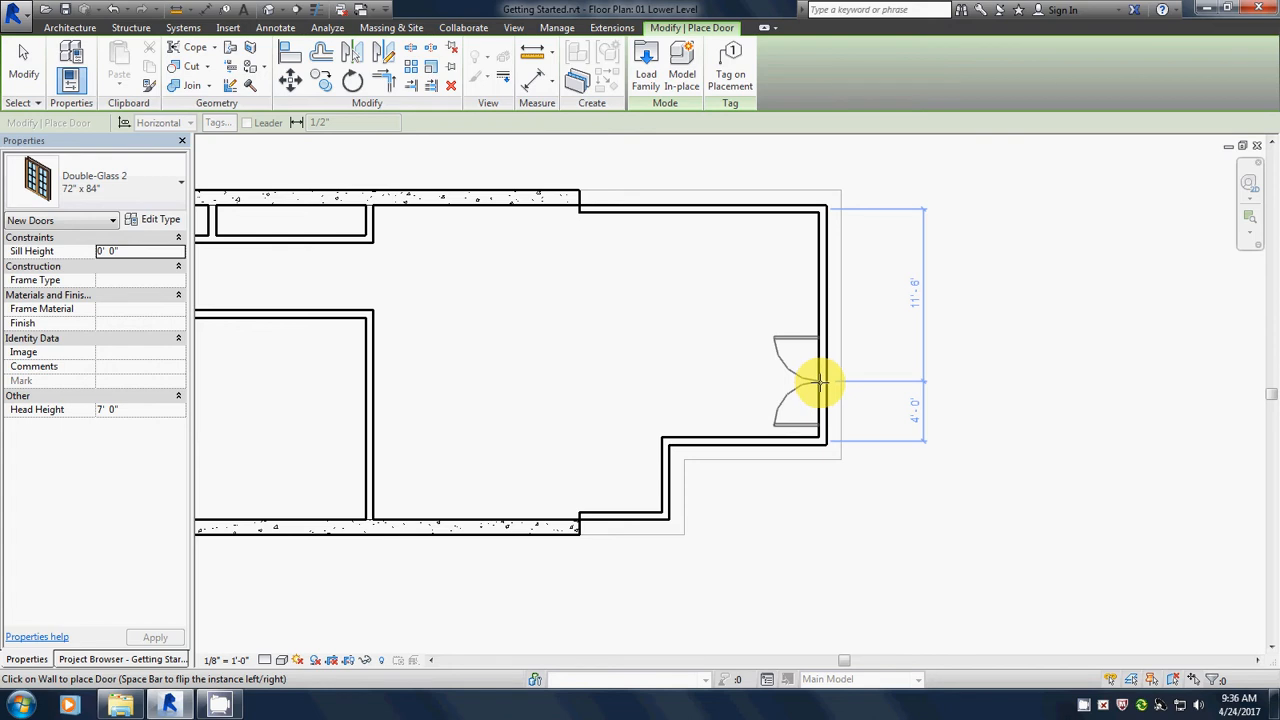
left_click(818, 381)
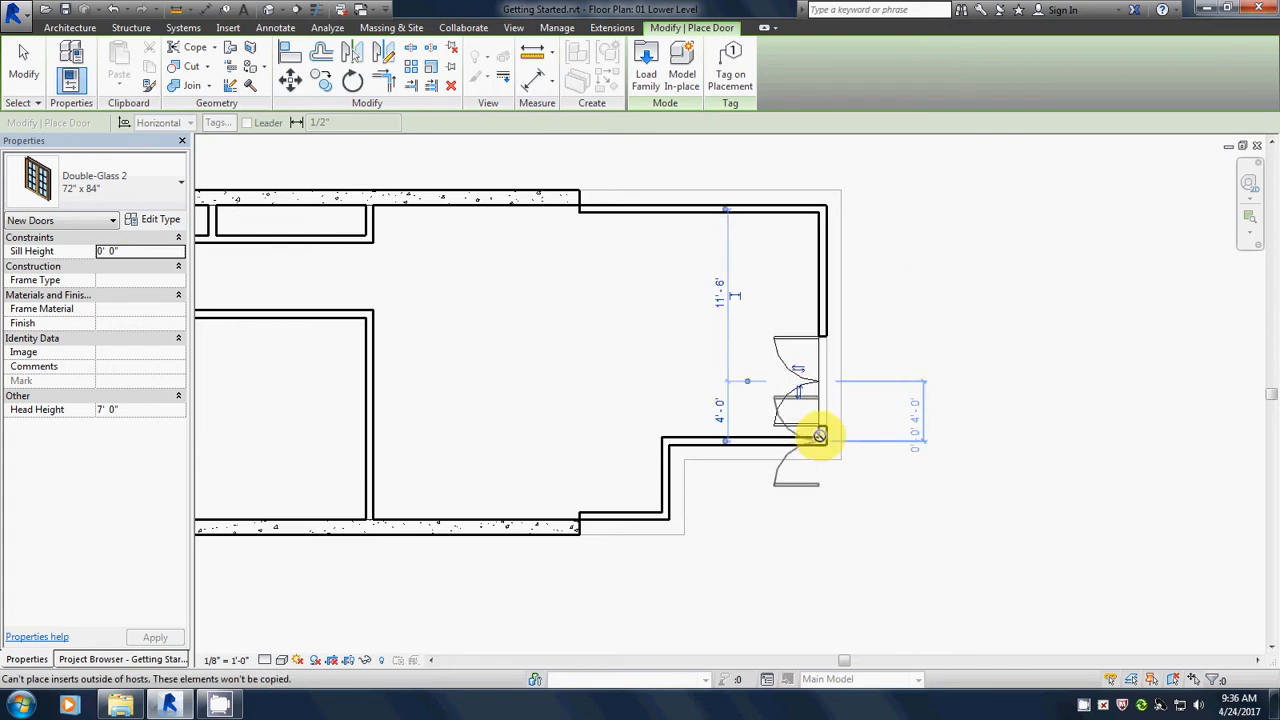
left_click(22, 72)
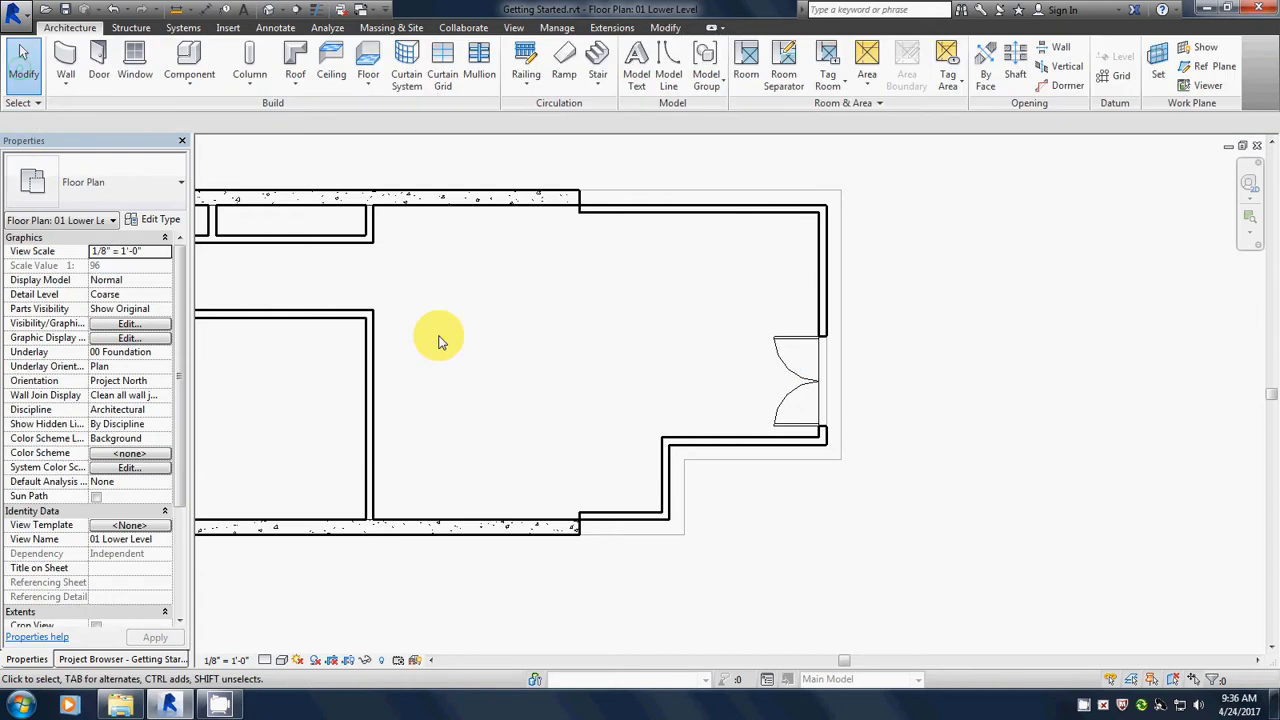
- Set the double glass door's distance from the south wall to 4' and flip the door to swing outward
left_click(808, 395)
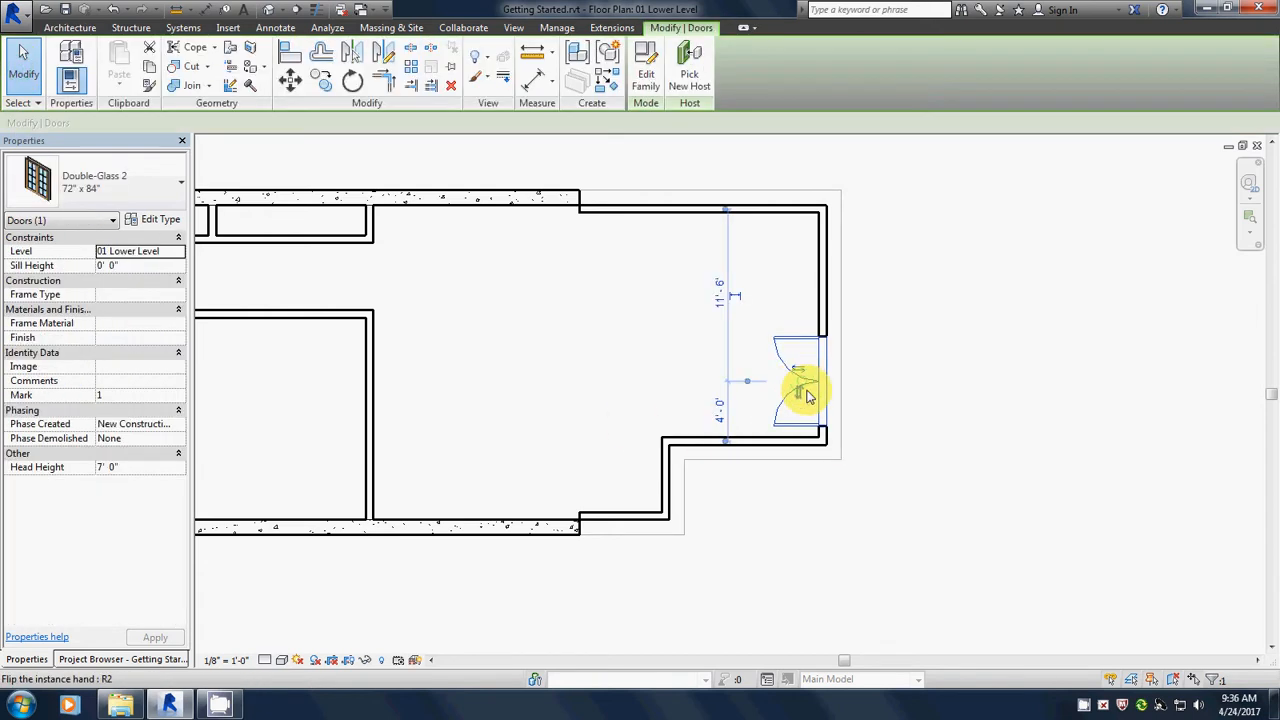
left_click(719, 412)
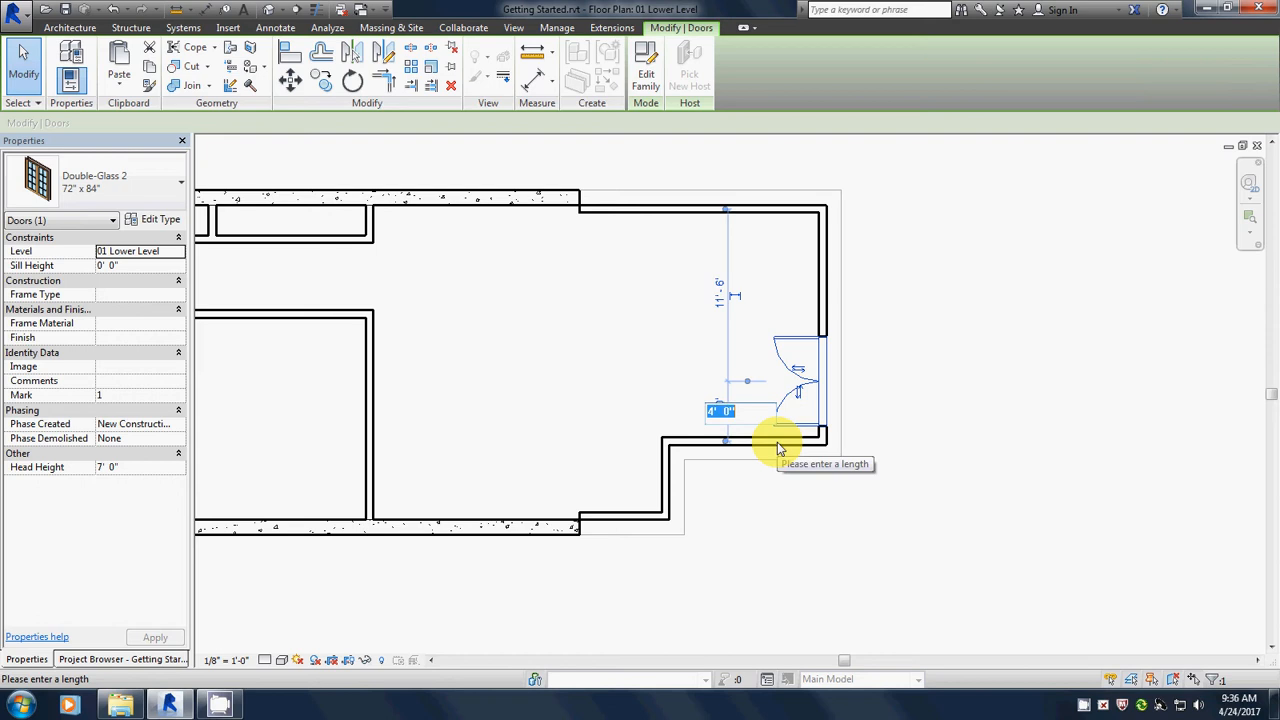
type("4")
key("Return")
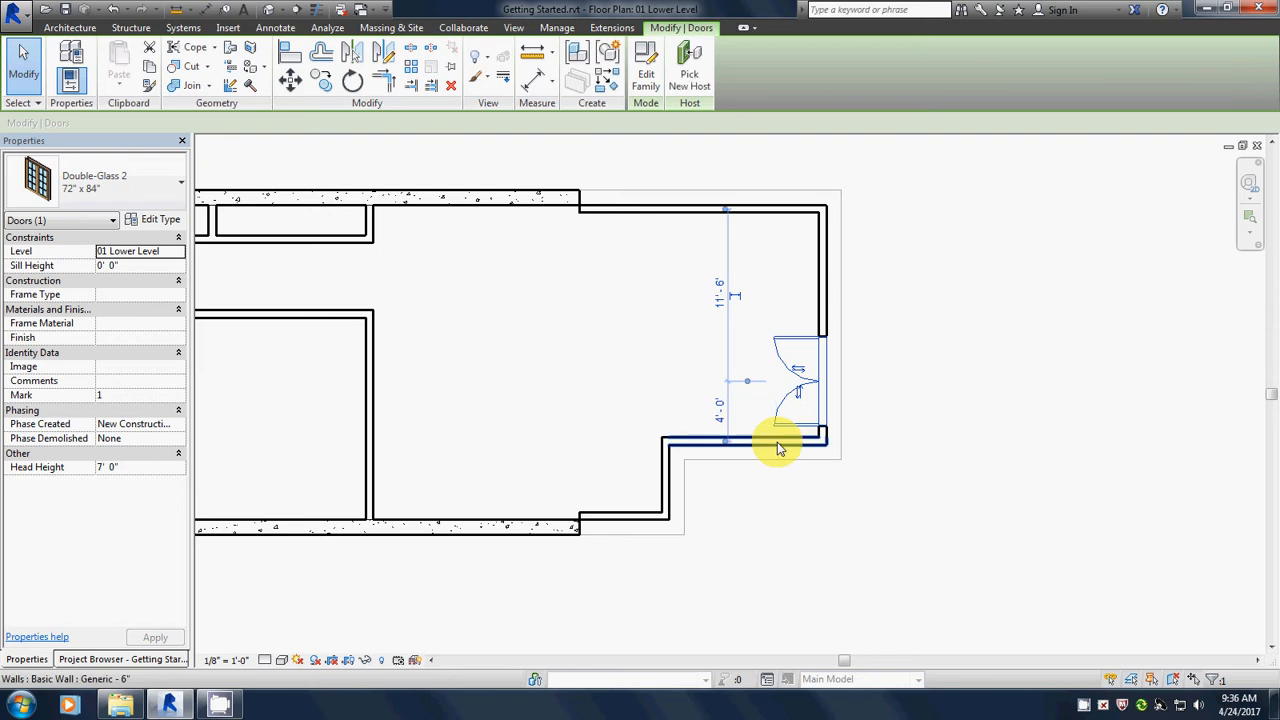
left_click(800, 373)
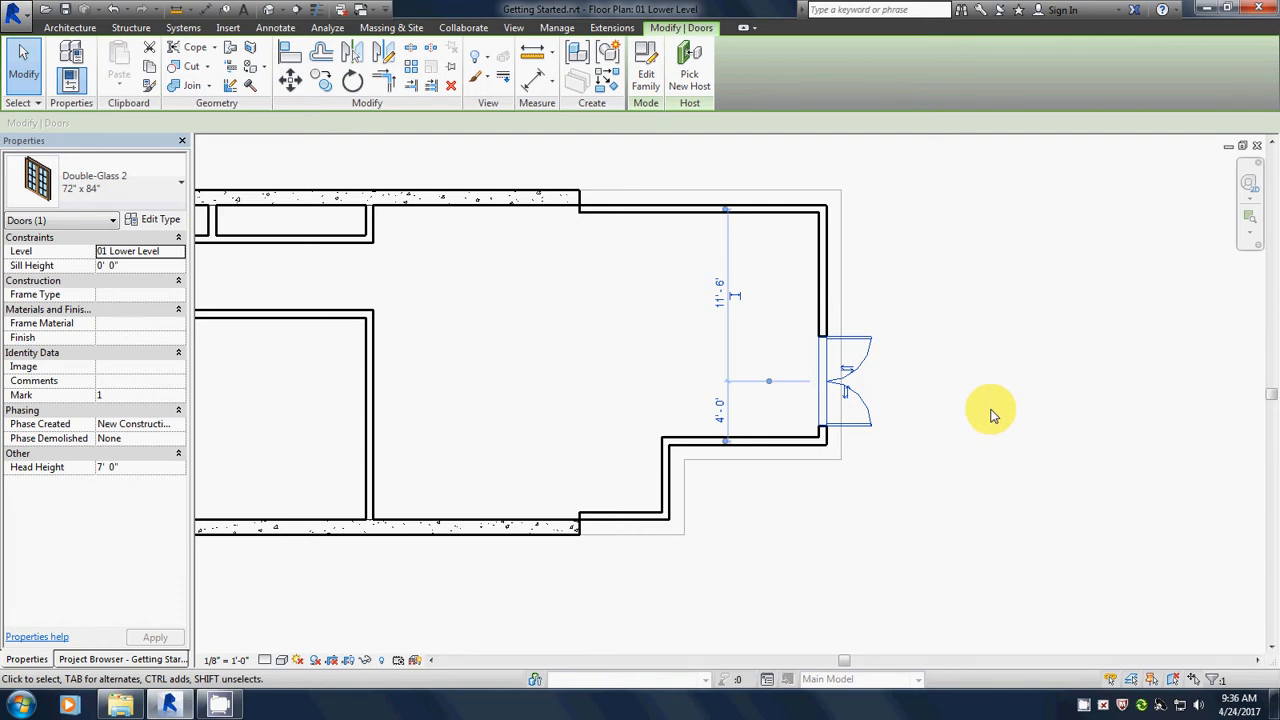
- Change the type of the selected east-wall door to Bifold-4 Panel 48" x 84"
scroll(609, 434, "down", 3)
middle_click_drag(584, 428, 893, 428)
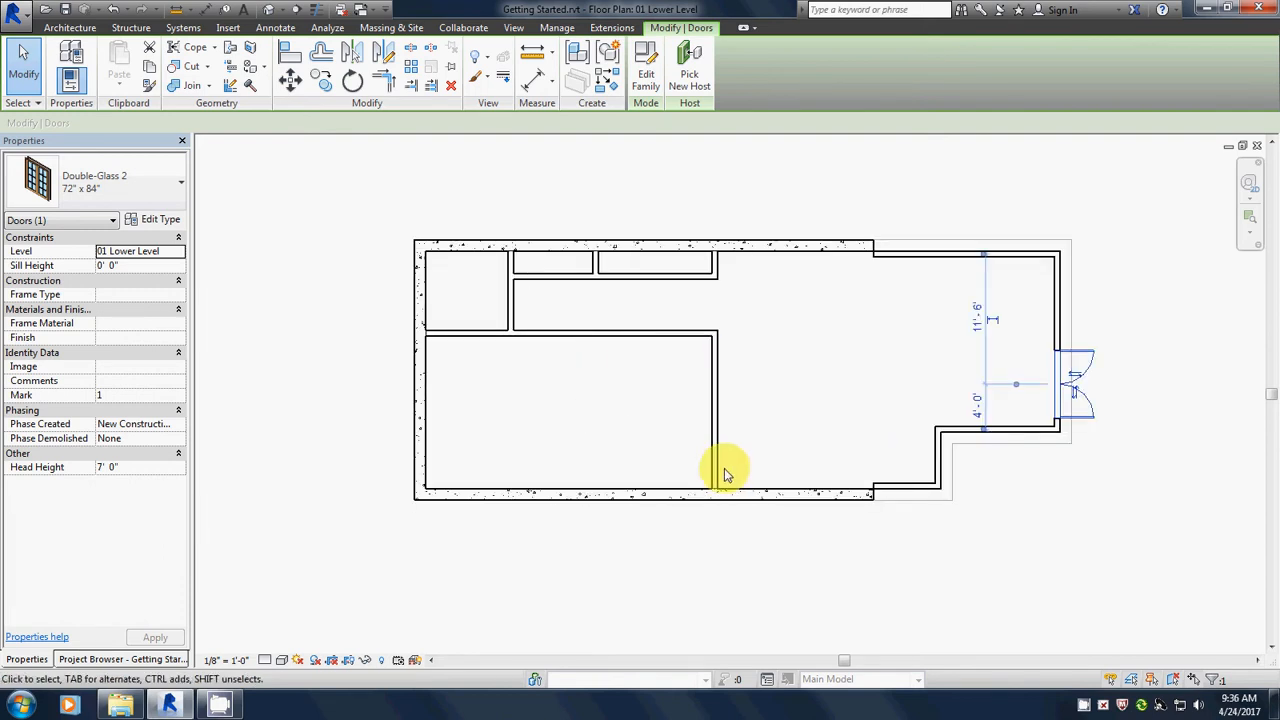
left_click(115, 176)
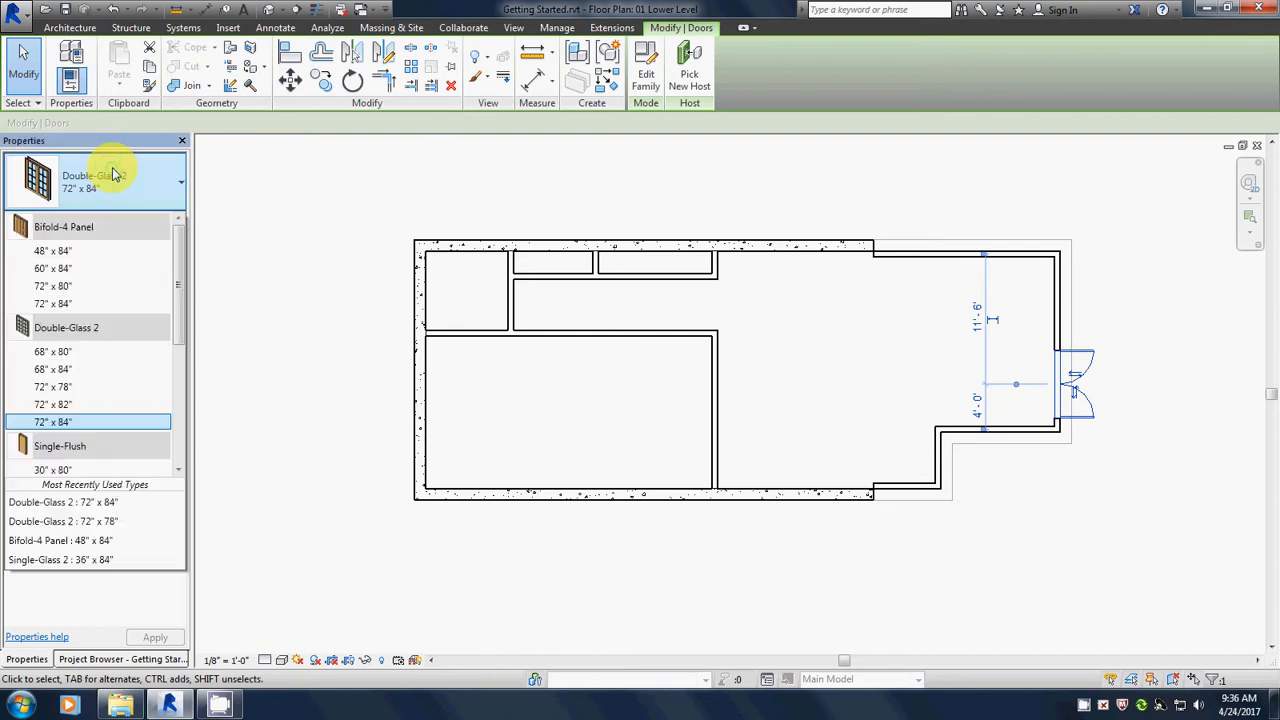
left_click(50, 252)
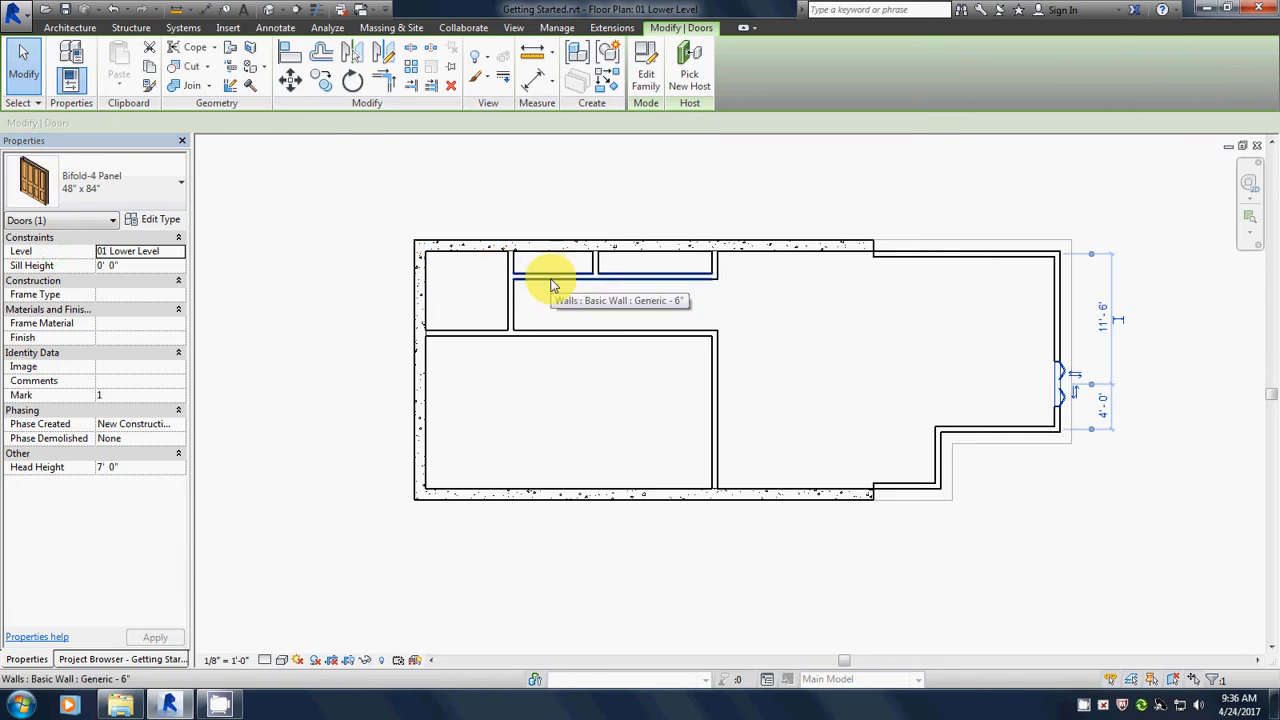
left_click(551, 284)
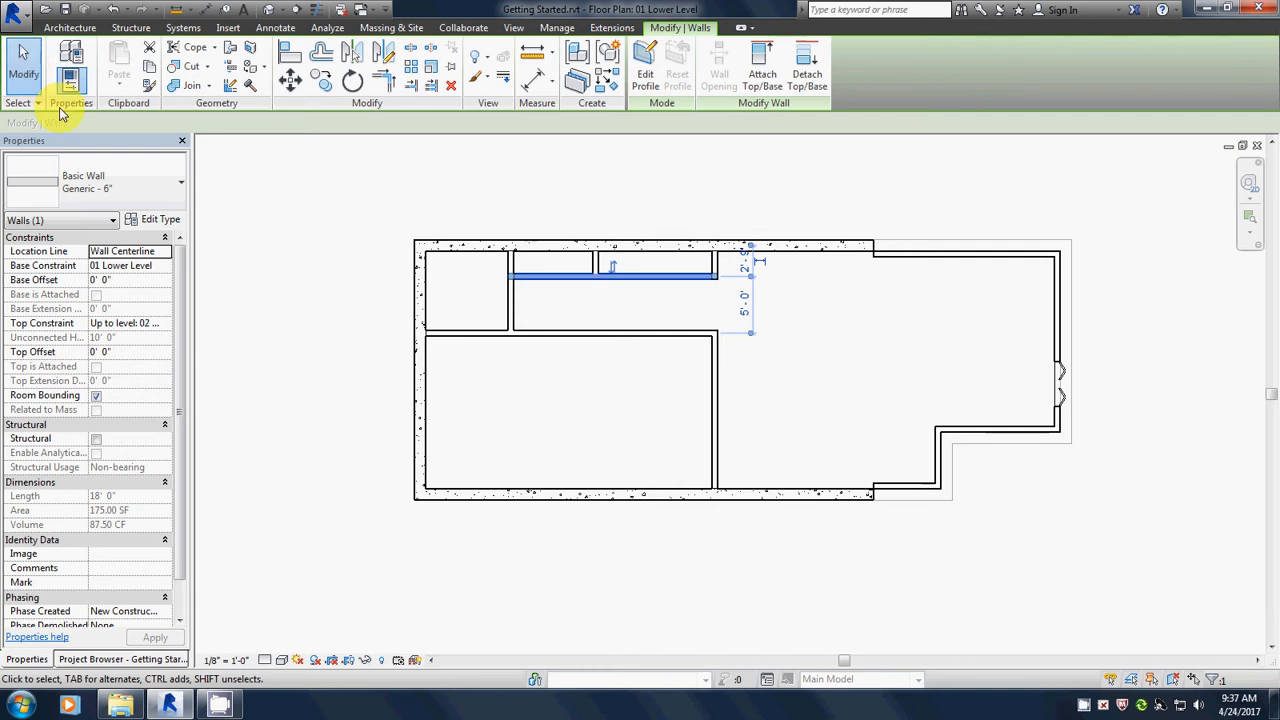
- Place a Bifold-4 Panel 48" x 84" door centred in the front wall of the west closet, 3'-9" from each side partition
left_click(70, 28)
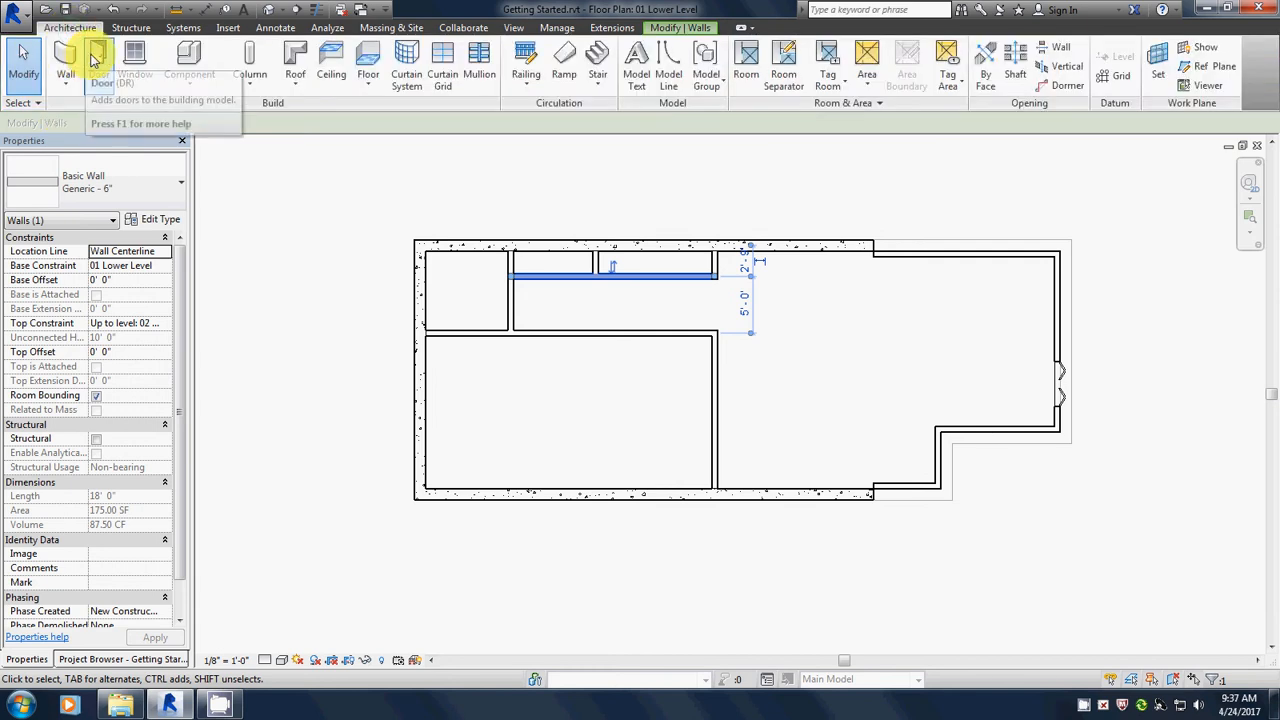
left_click(99, 60)
left_click(100, 190)
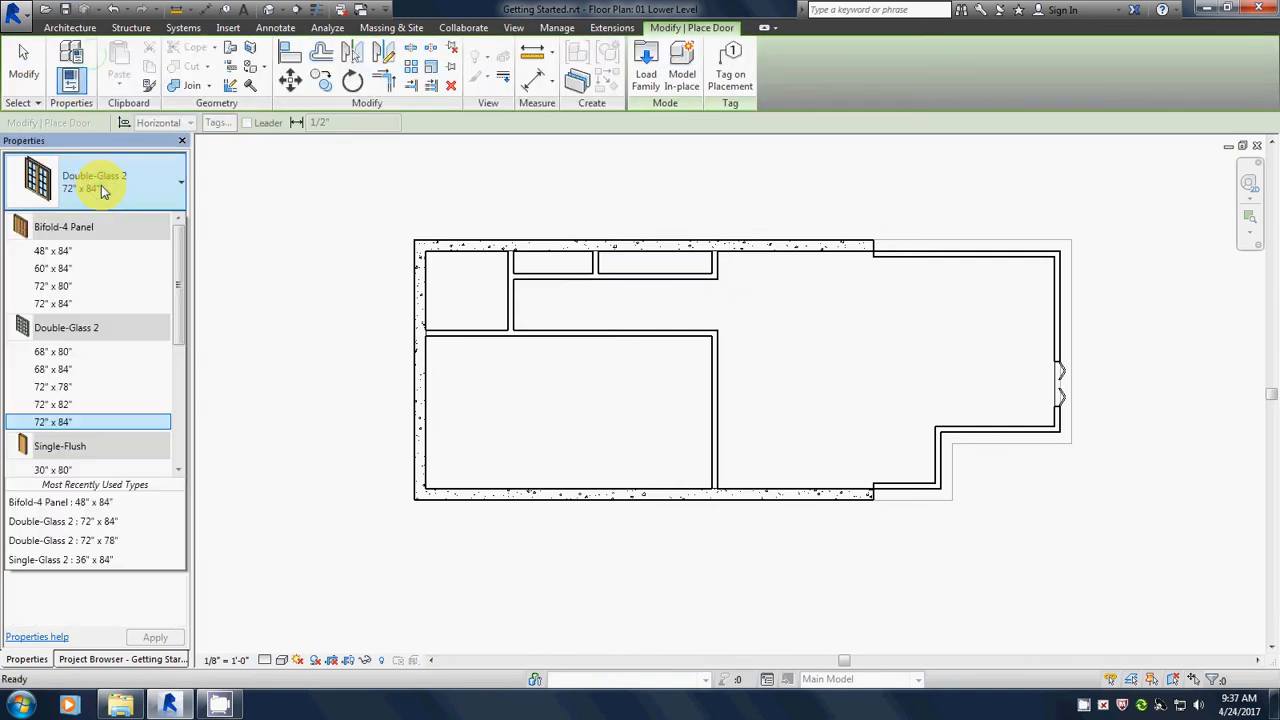
left_click(69, 250)
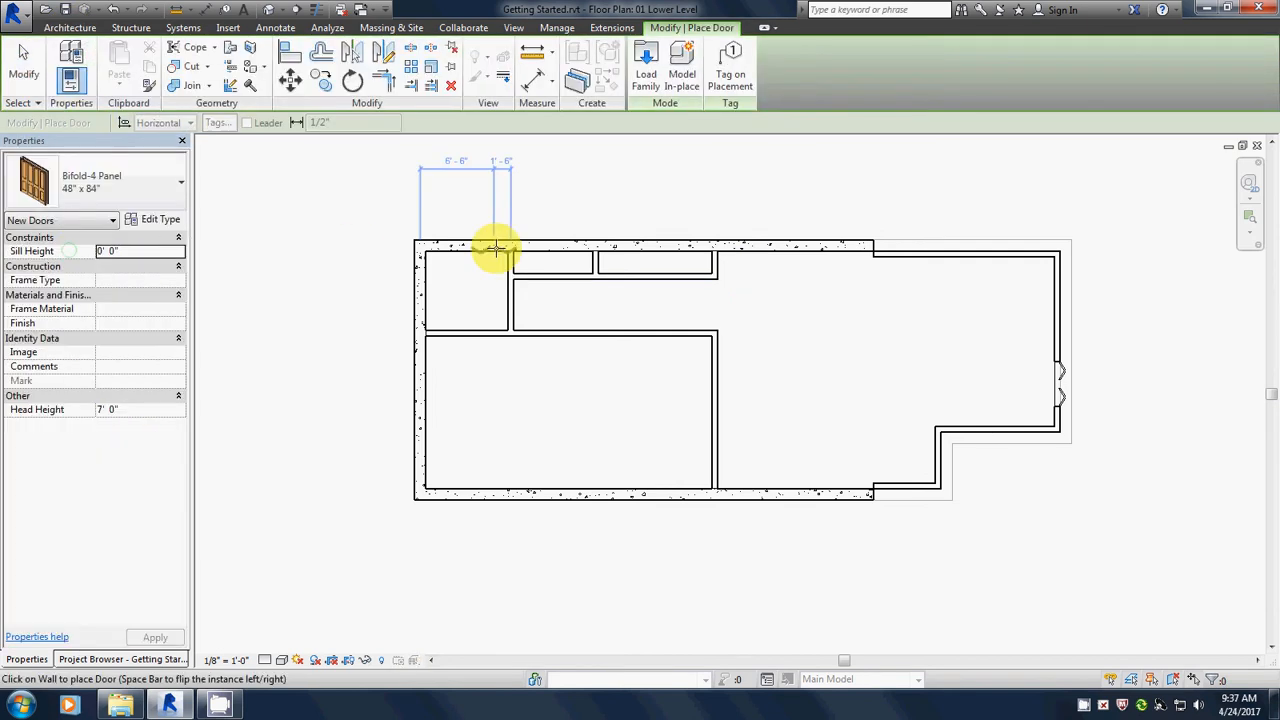
left_click(551, 280)
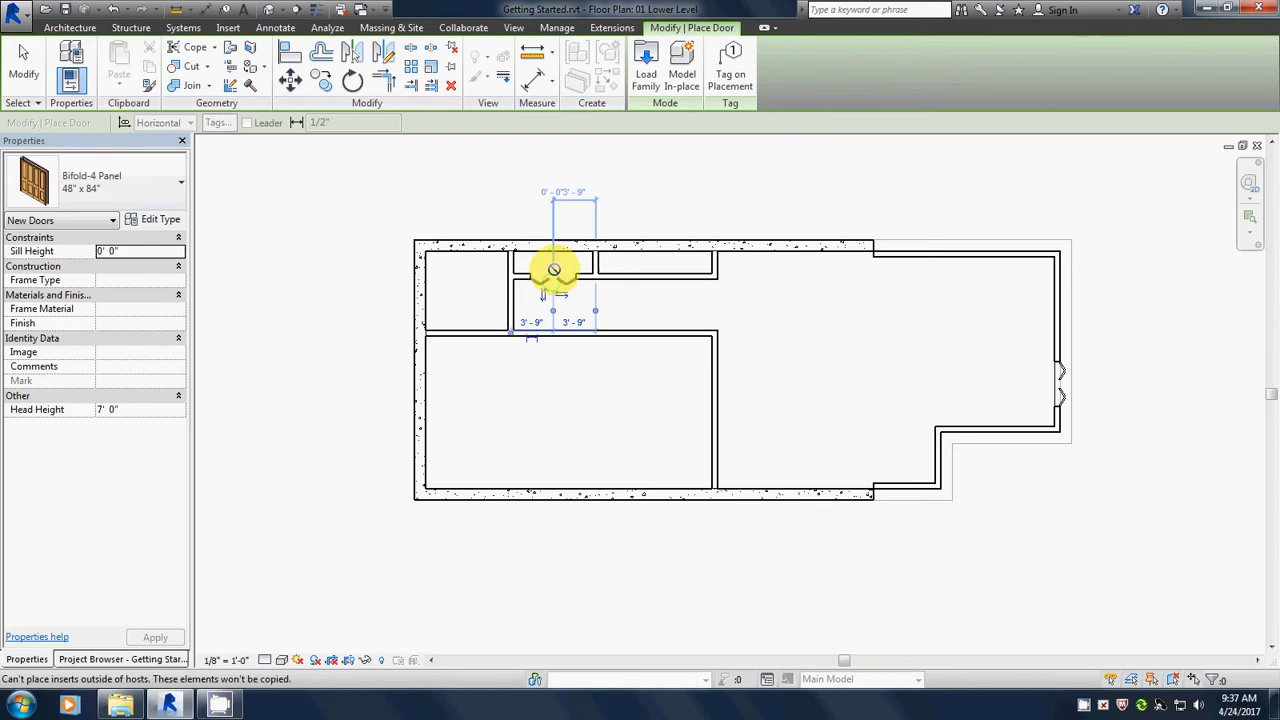
- Place a Bifold-4 Panel 72" x 84" door centred in the front wall of the east closet, 5'-3" from each side wall
left_click(128, 184)
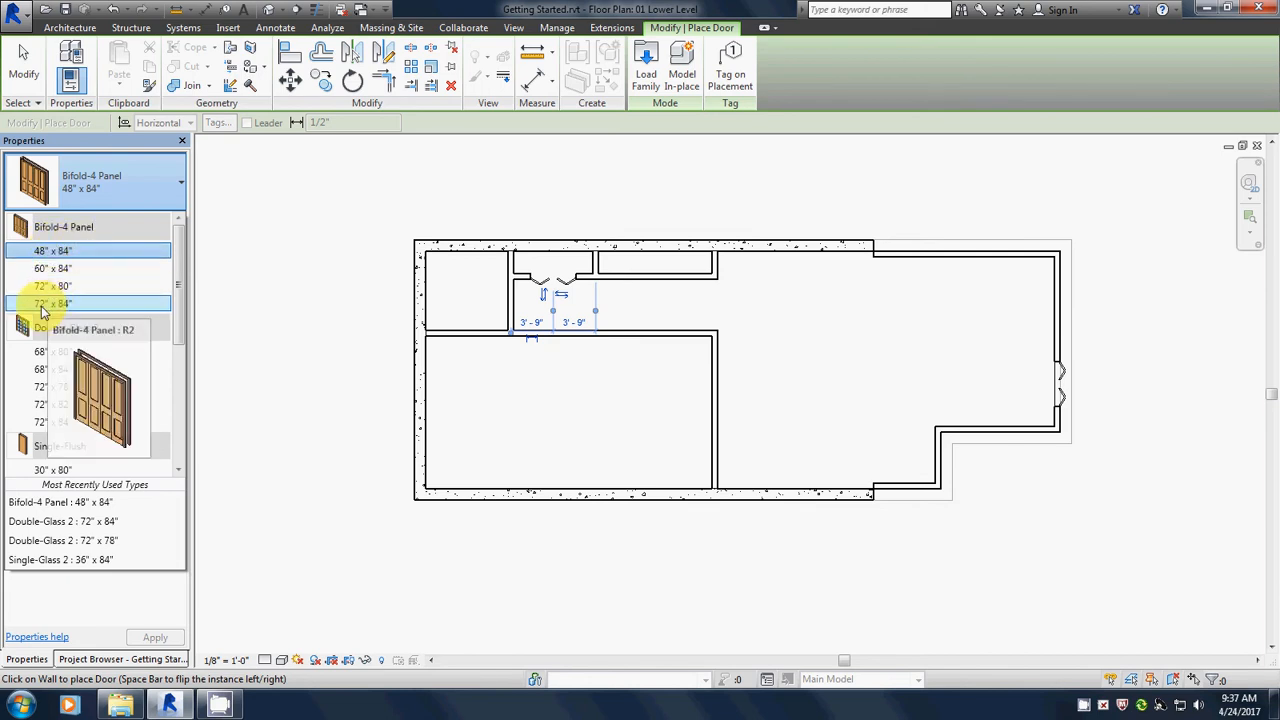
left_click(52, 304)
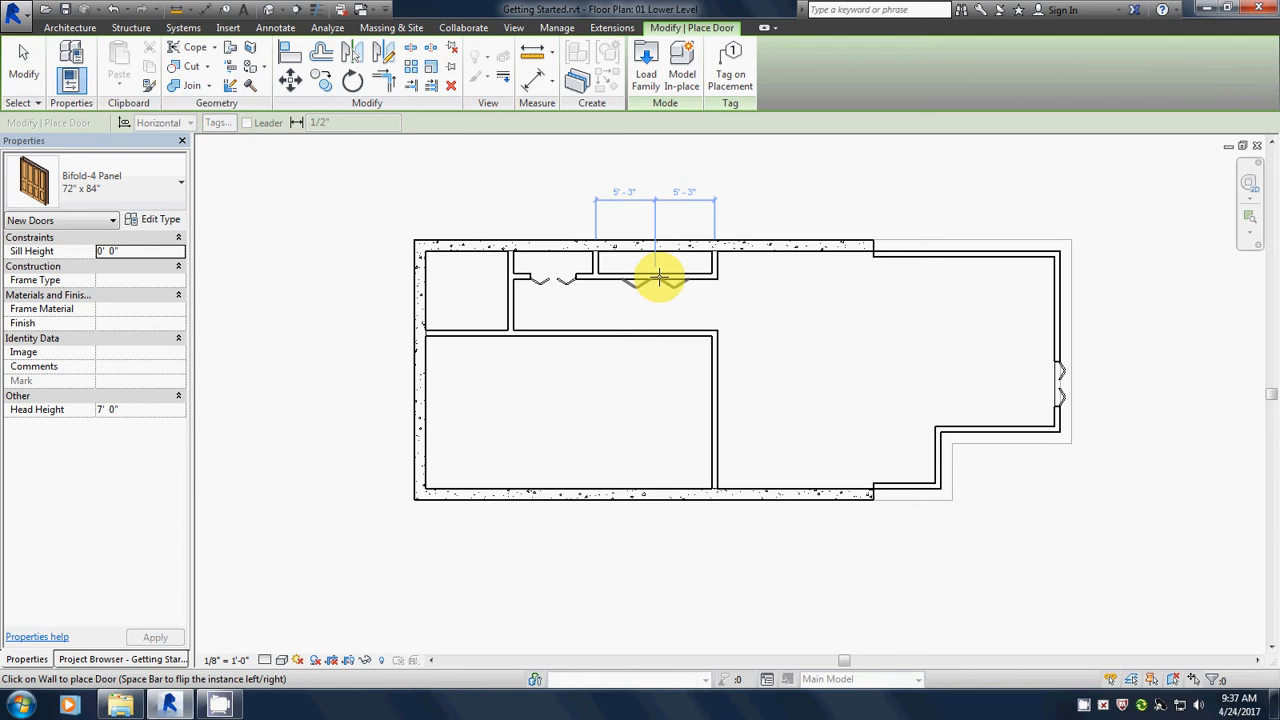
left_click(659, 277)
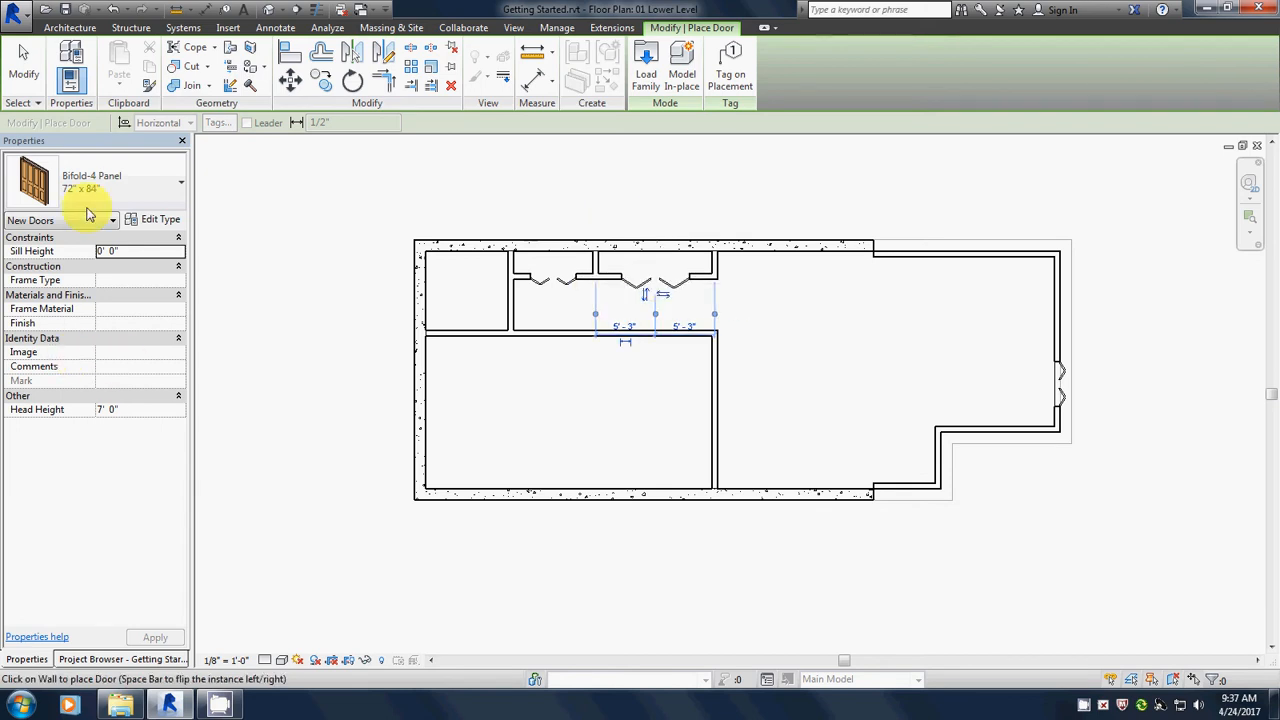
- Place a Single-Flush 34" x 84" door in the hallway's west end wall, 2'-6" from the south wall, swinging into the northwest room
left_click(128, 188)
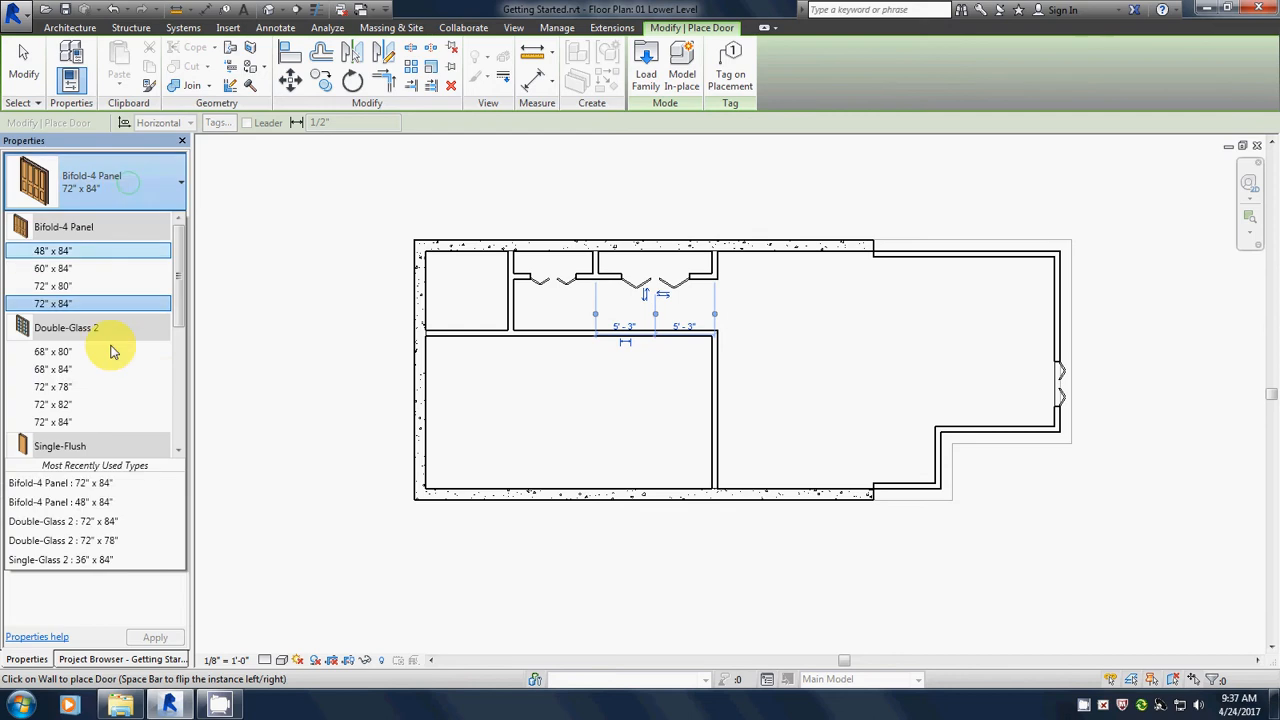
scroll(112, 380, "down", 3)
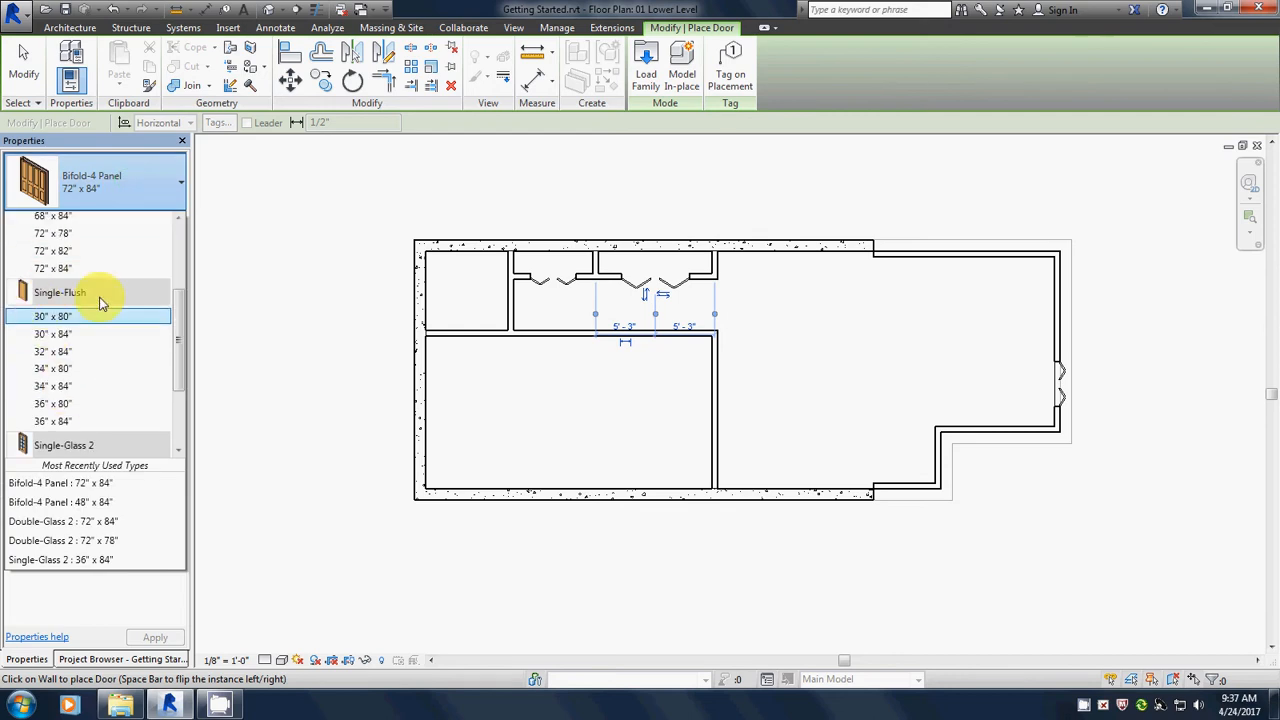
left_click(53, 387)
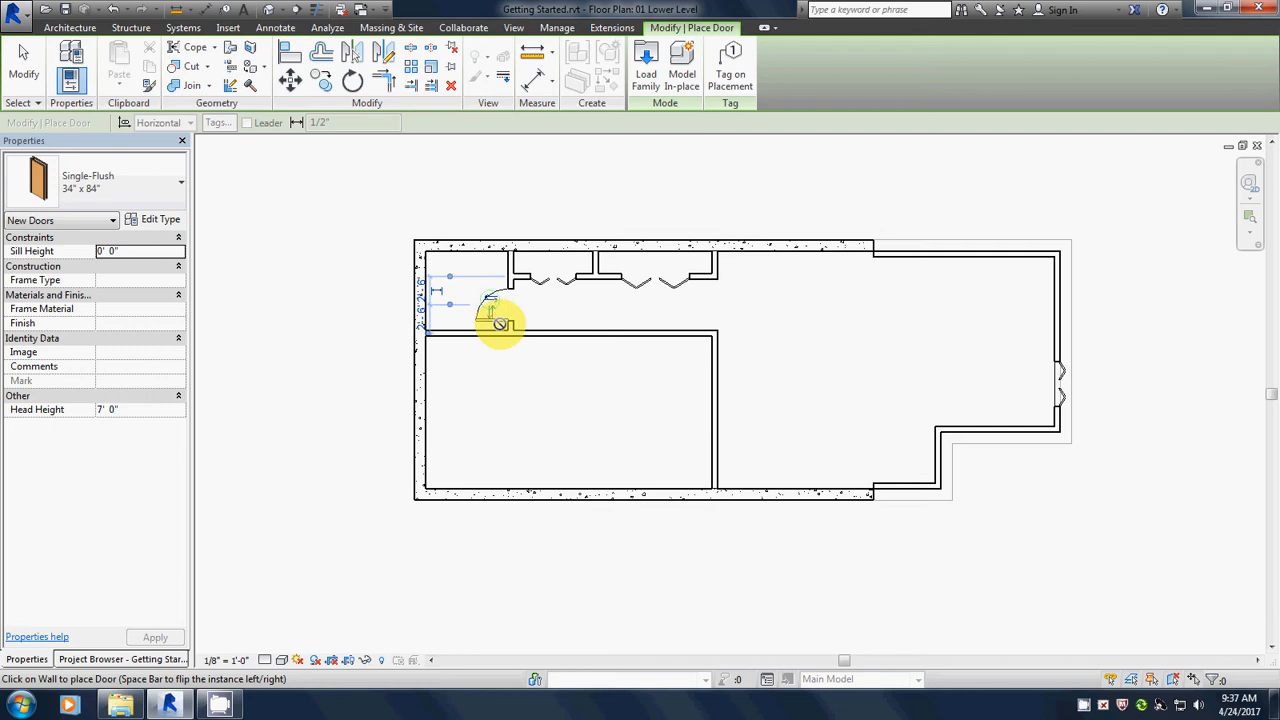
left_click(485, 319)
scroll(438, 329, "up", 5)
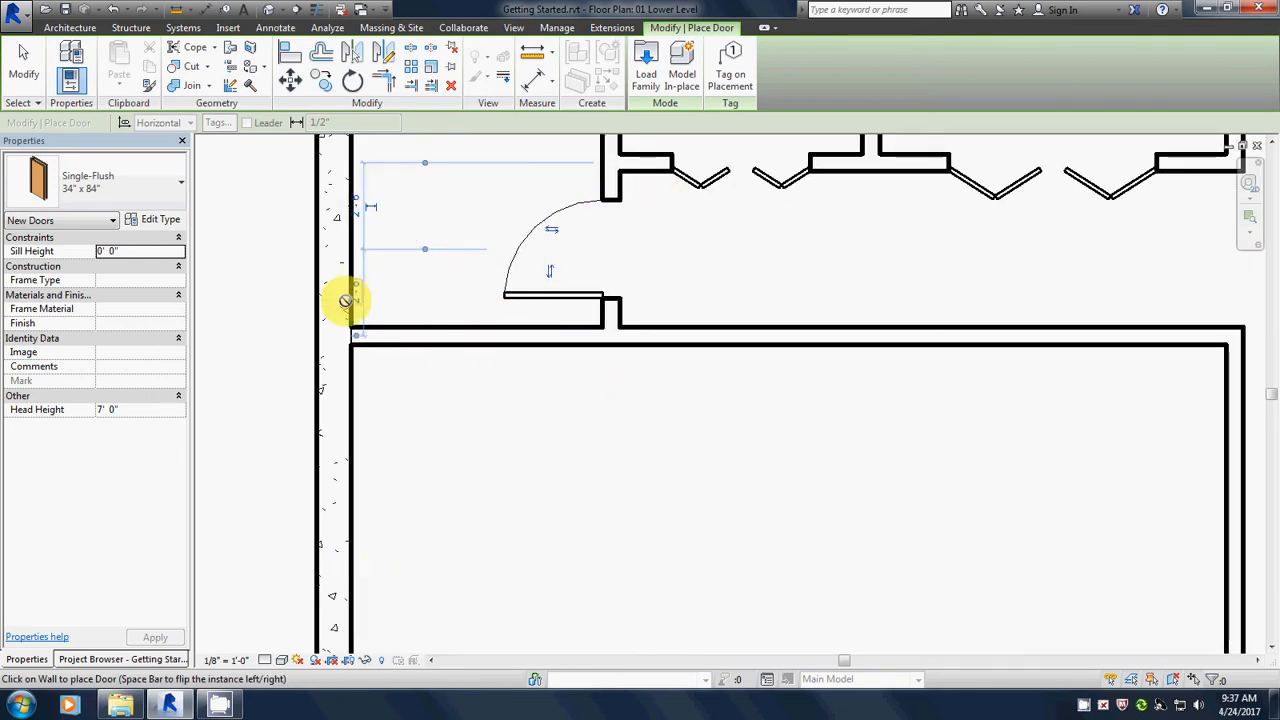
- Place a Single-Flush 34" x 84" door in the hallway's south wall, 3'-9" from the west partition, swinging into the large southwest room
scroll(520, 405, "down", 3)
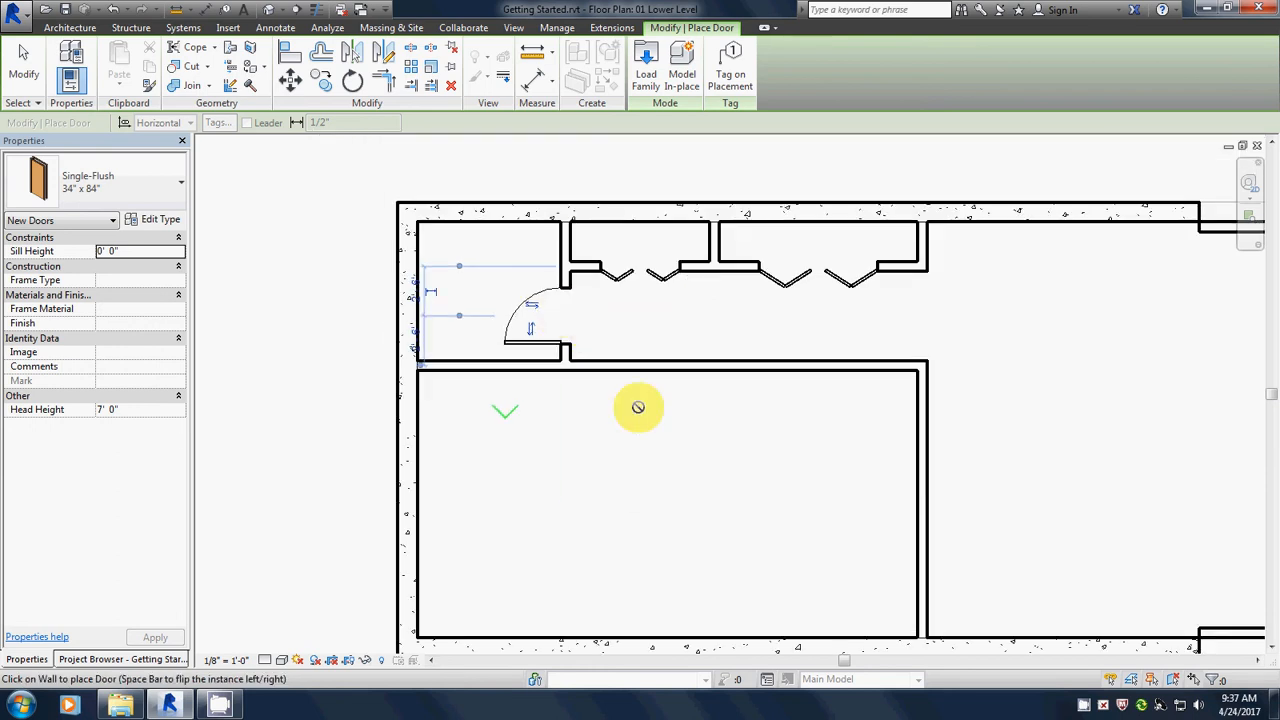
scroll(667, 410, "down", 3)
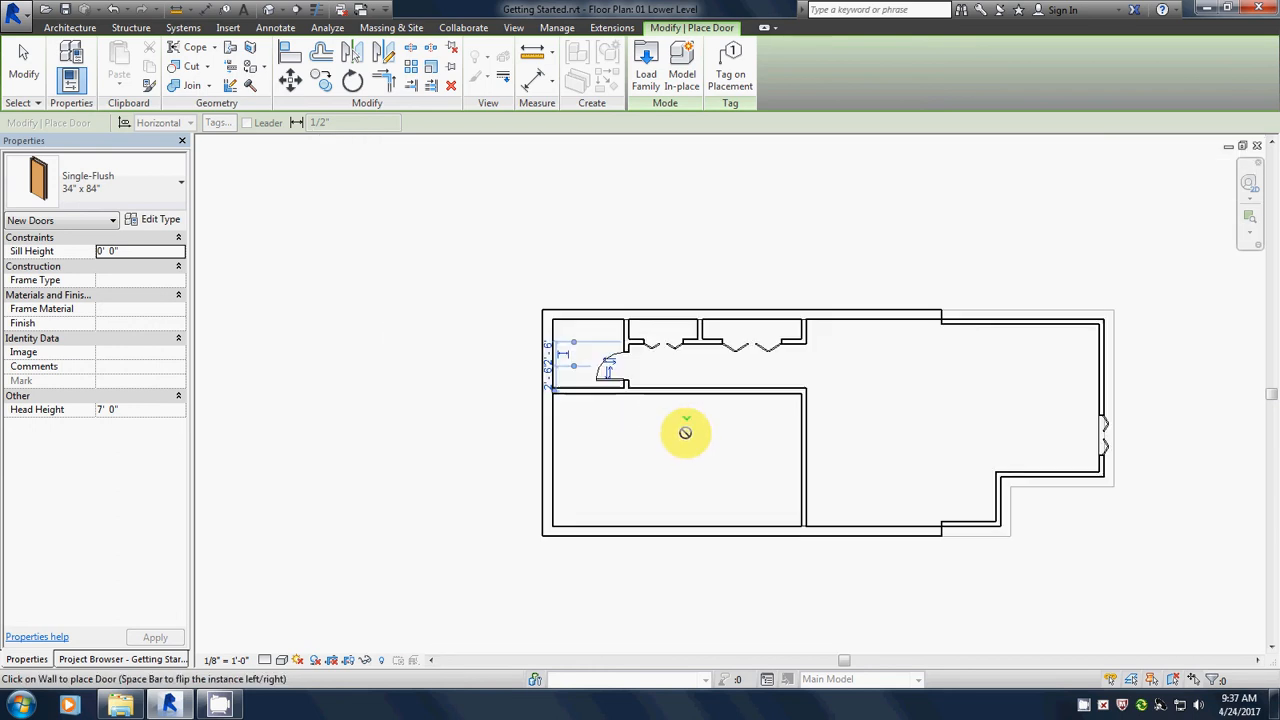
middle_click_drag(677, 429, 587, 379)
scroll(574, 351, "up", 3)
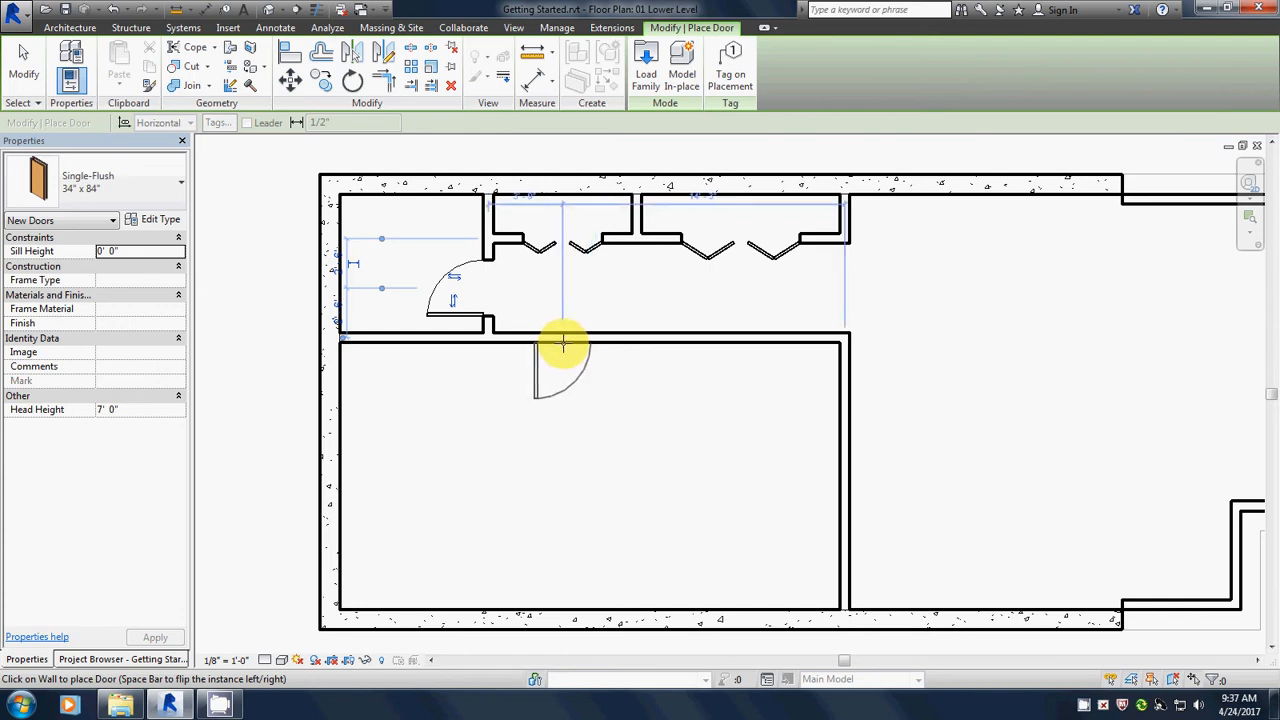
left_click(562, 343)
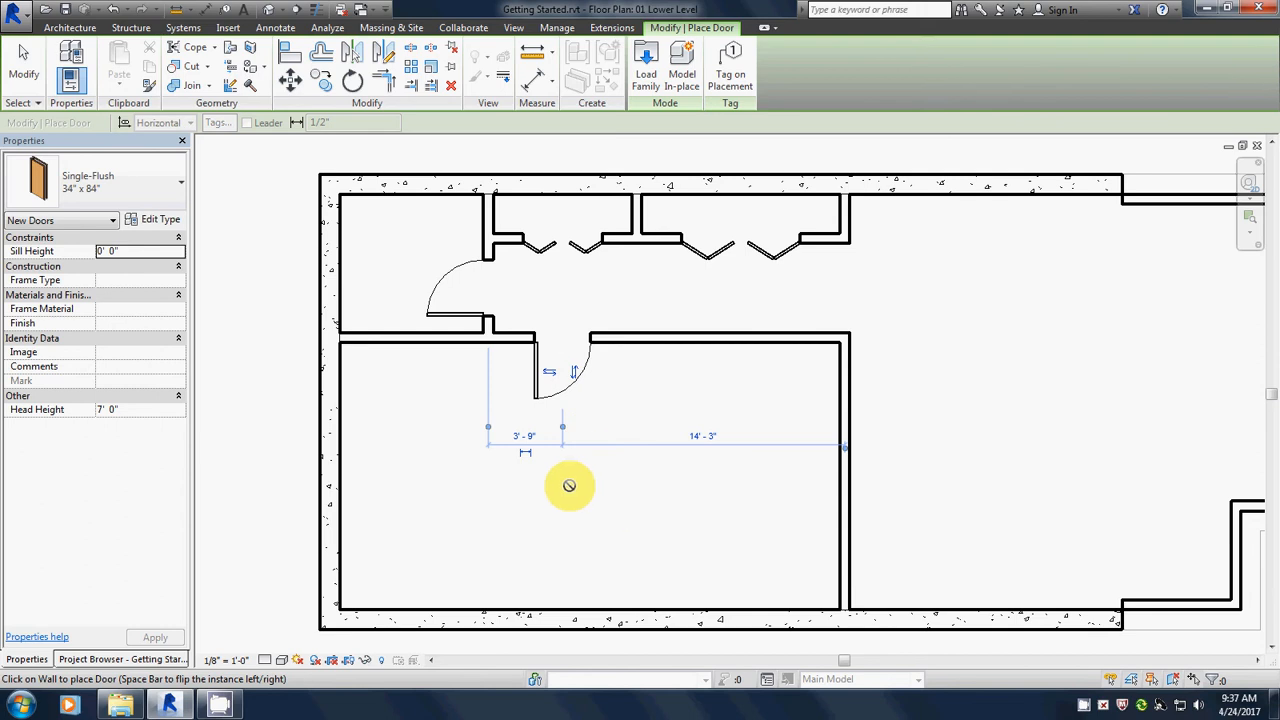
scroll(567, 486, "down", 5)
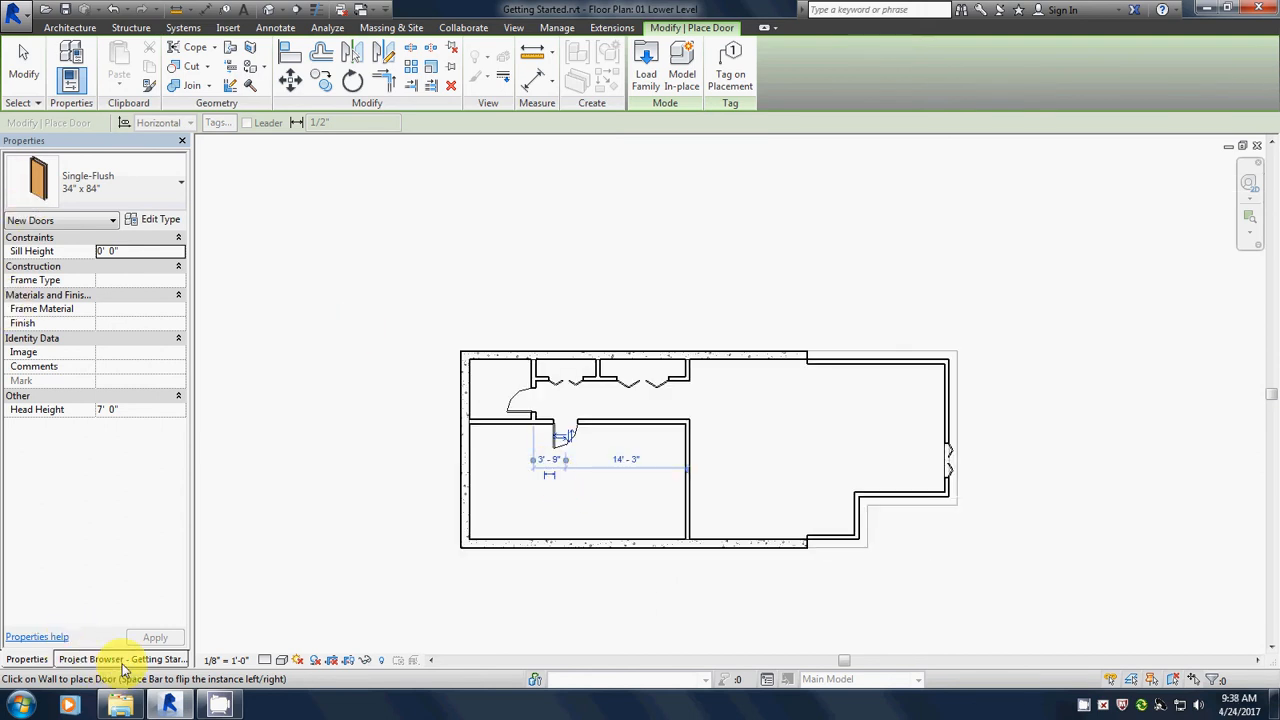
- Open the 02 Entry Level floor plan
left_click(88, 660)
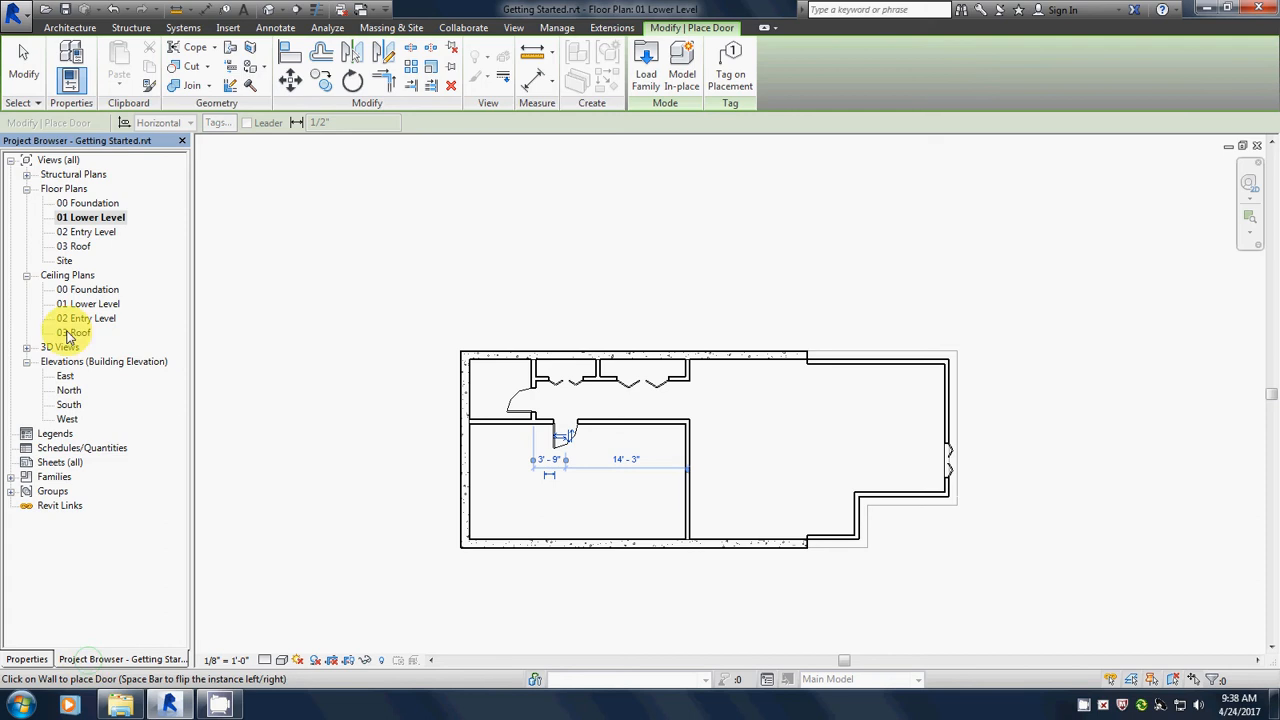
double_click(90, 233)
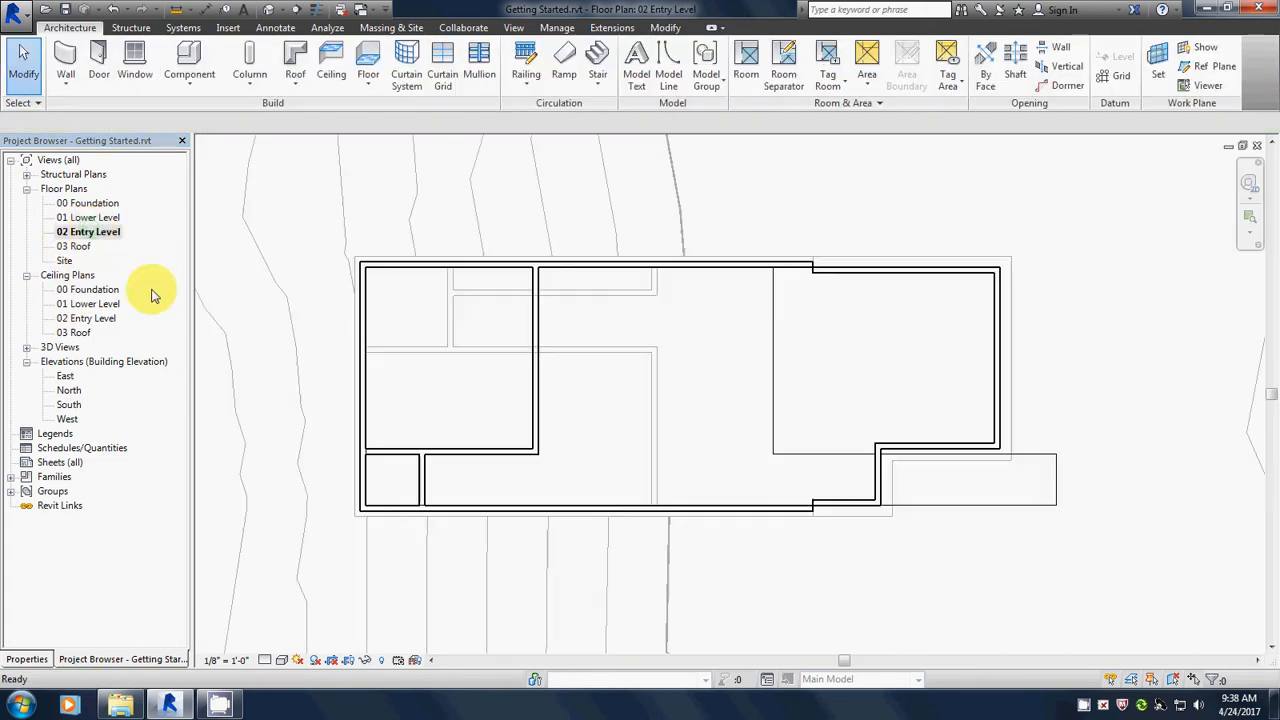
scroll(676, 432, "up", 2)
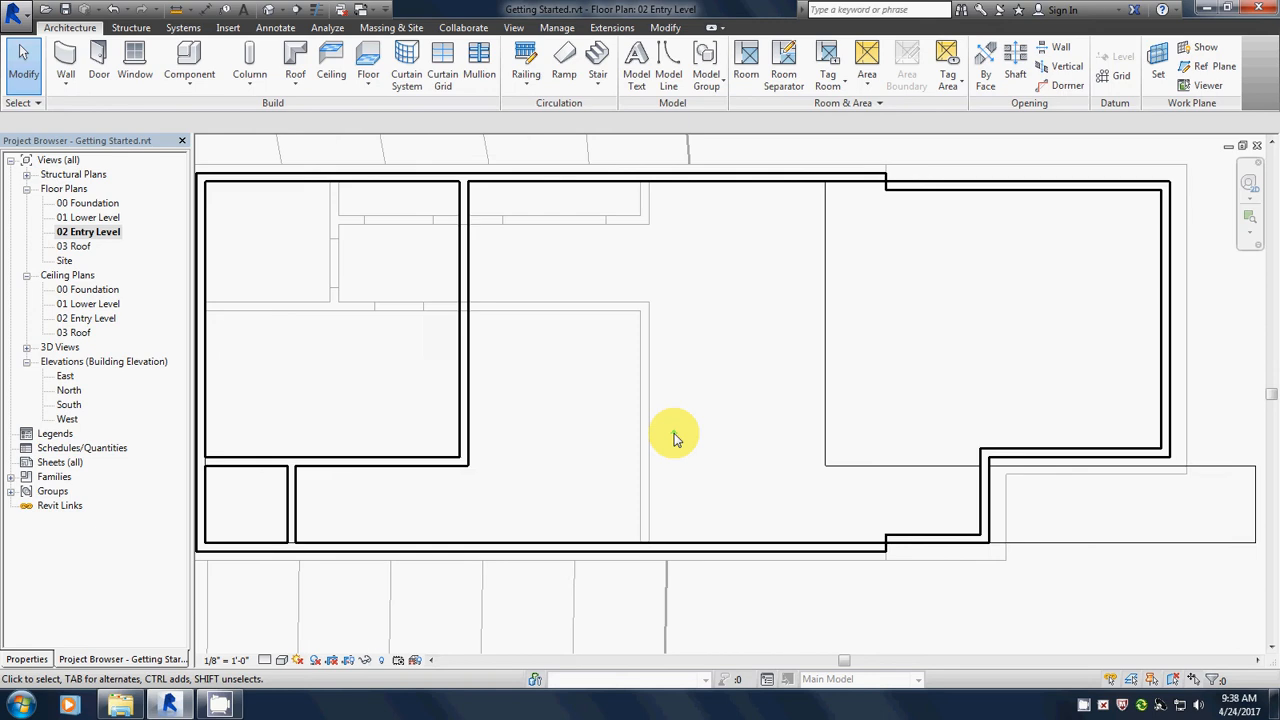
- Place Single-Flush 34" x 84" doors in the northwest room's south wall, 2'-0" from its east wall, and the small southwest room's east wall, 2'-0" from its north wall
left_click(25, 661)
left_click(101, 56)
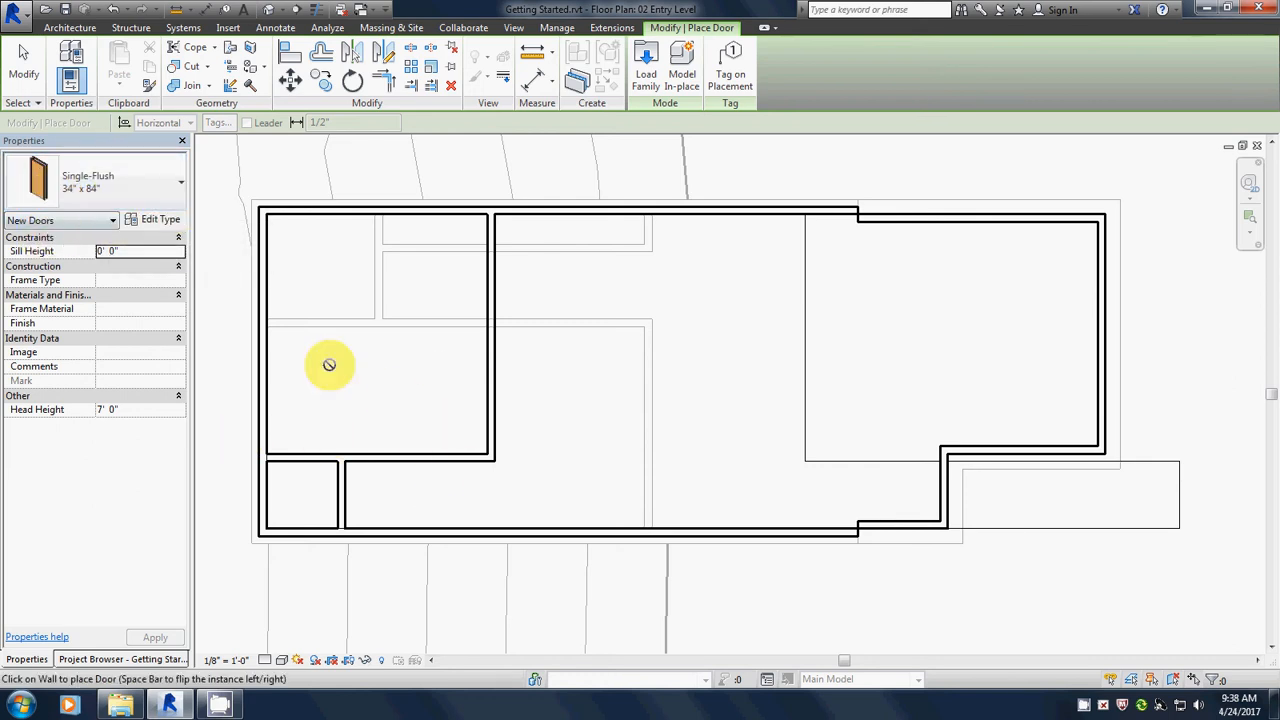
left_click(457, 452)
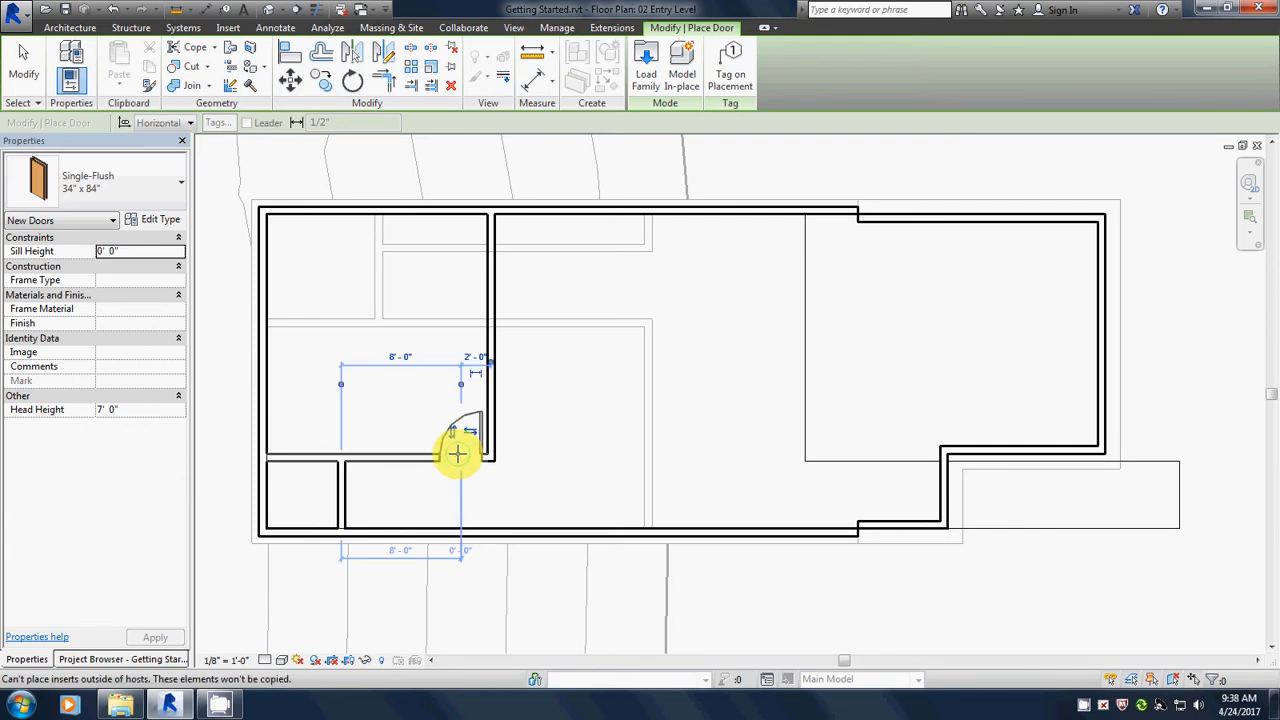
left_click(340, 488)
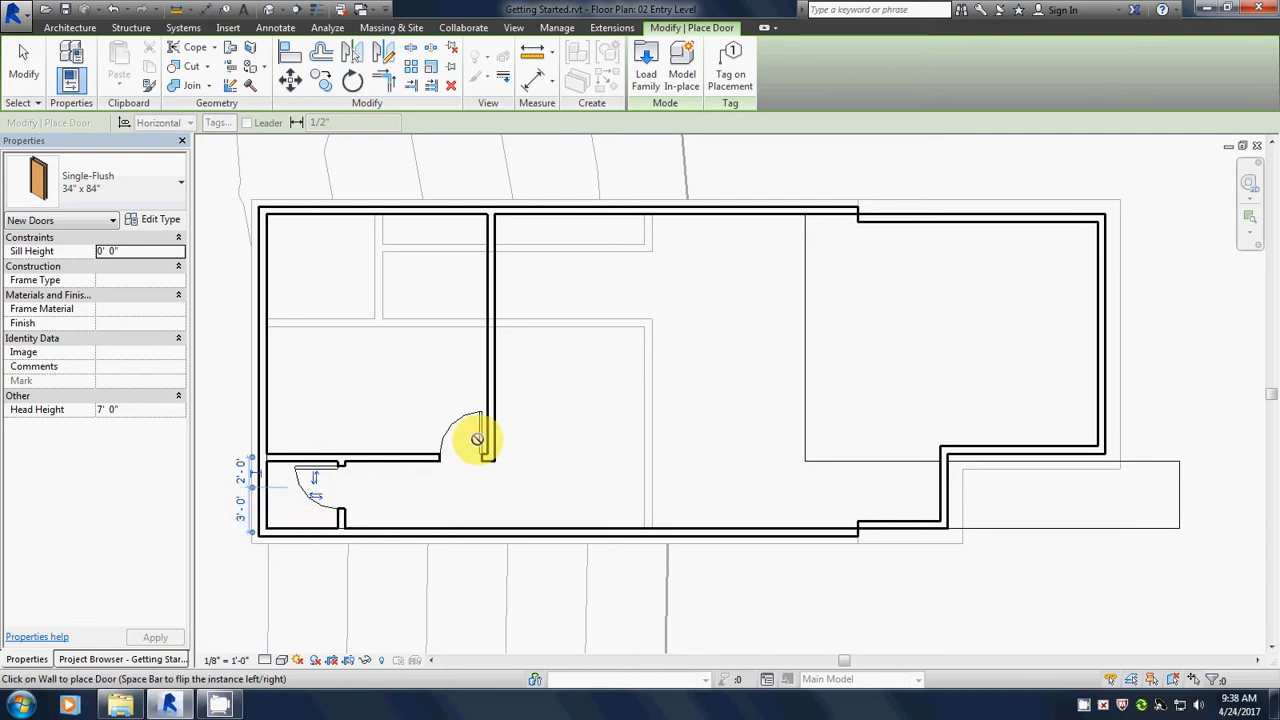
left_click(24, 62)
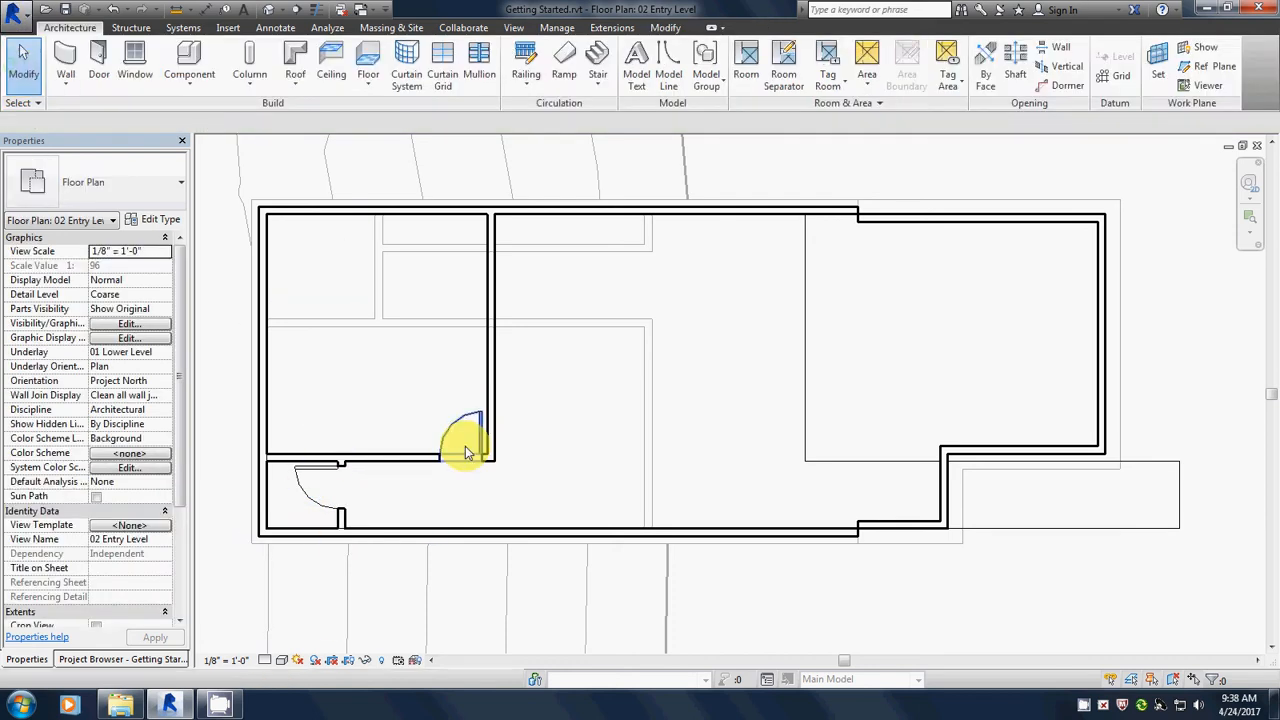
left_click(480, 442)
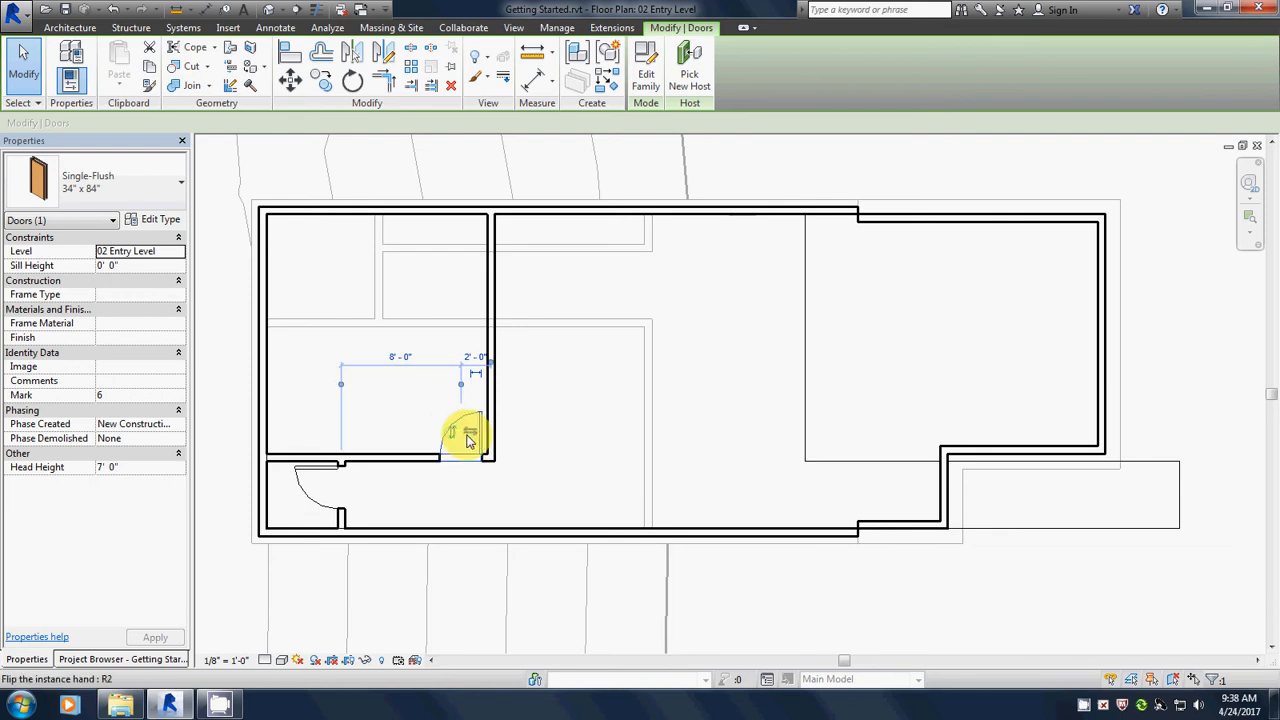
- Change the small southwest room's door to the Single-Glass 2 type of size 36" x 84"
left_click(320, 474)
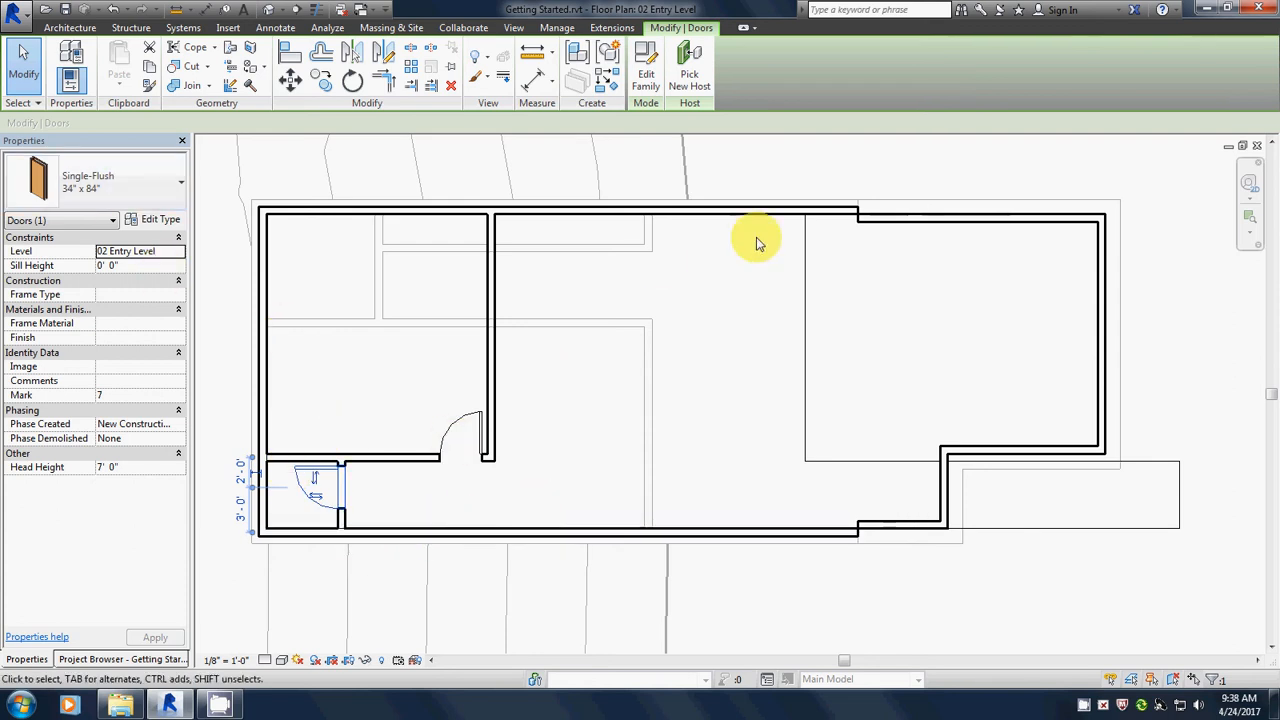
left_click(155, 190)
scroll(100, 400, "down", 2)
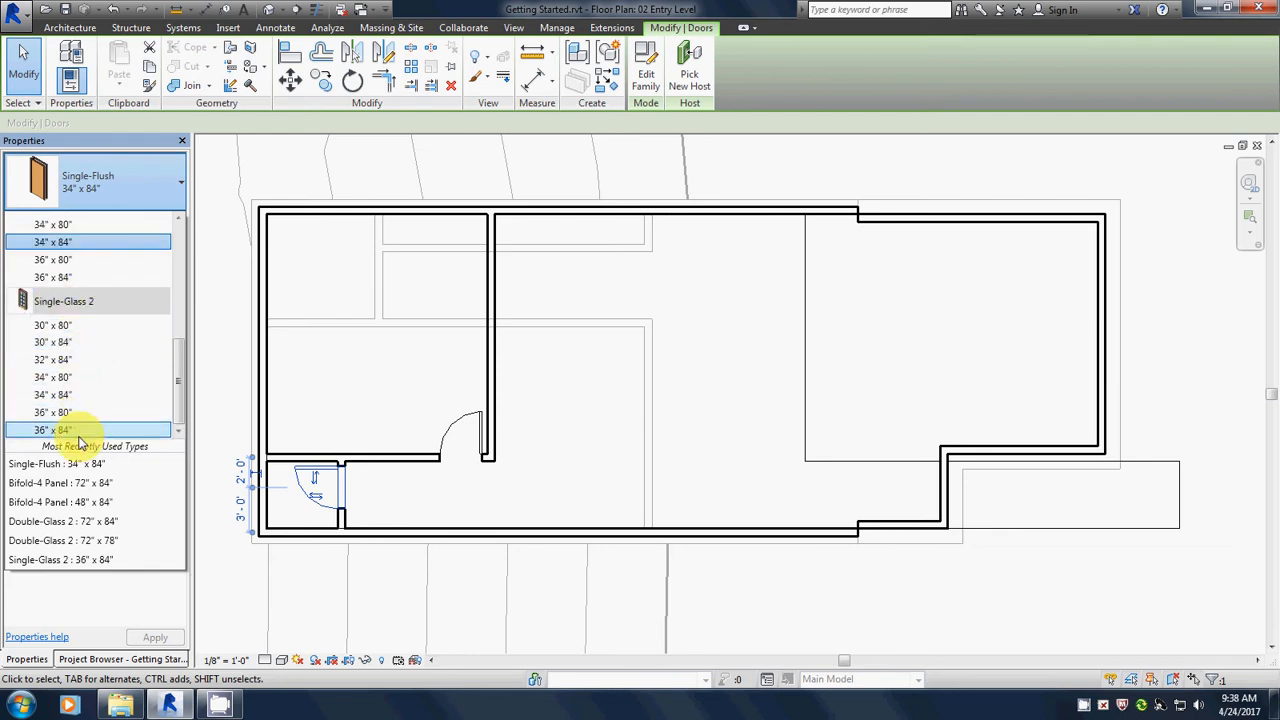
left_click(46, 432)
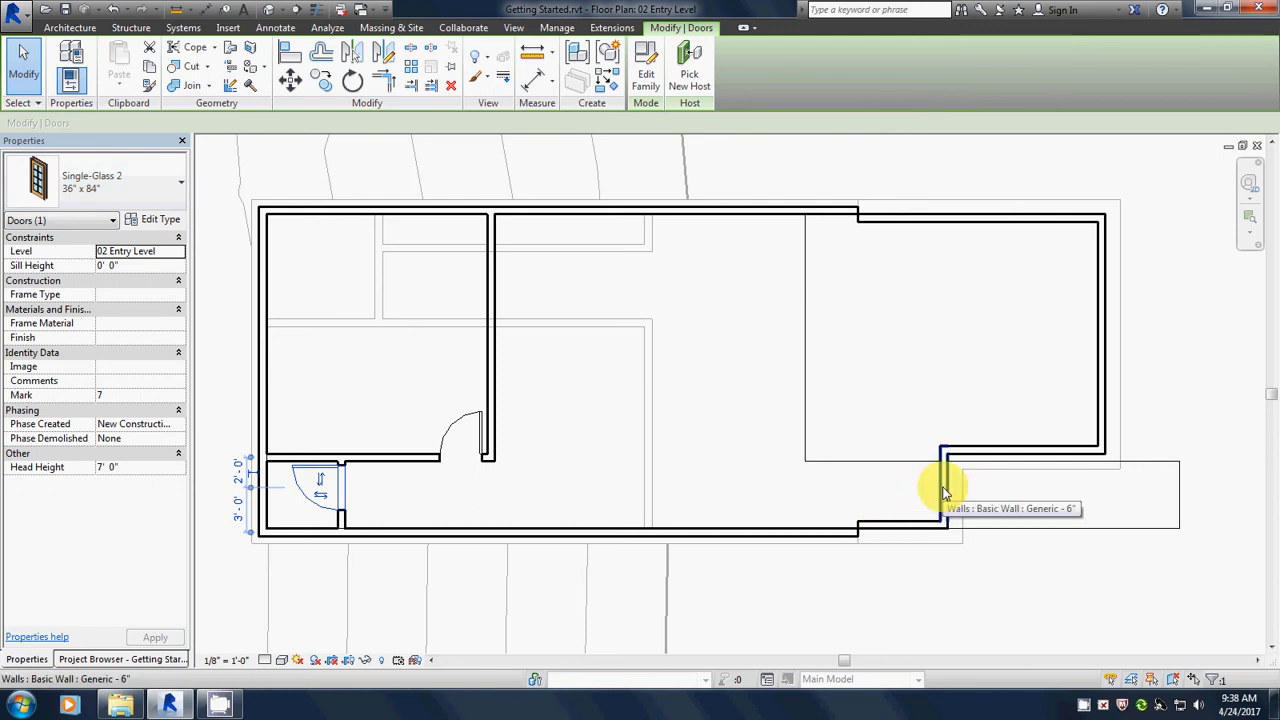
left_click(56, 205)
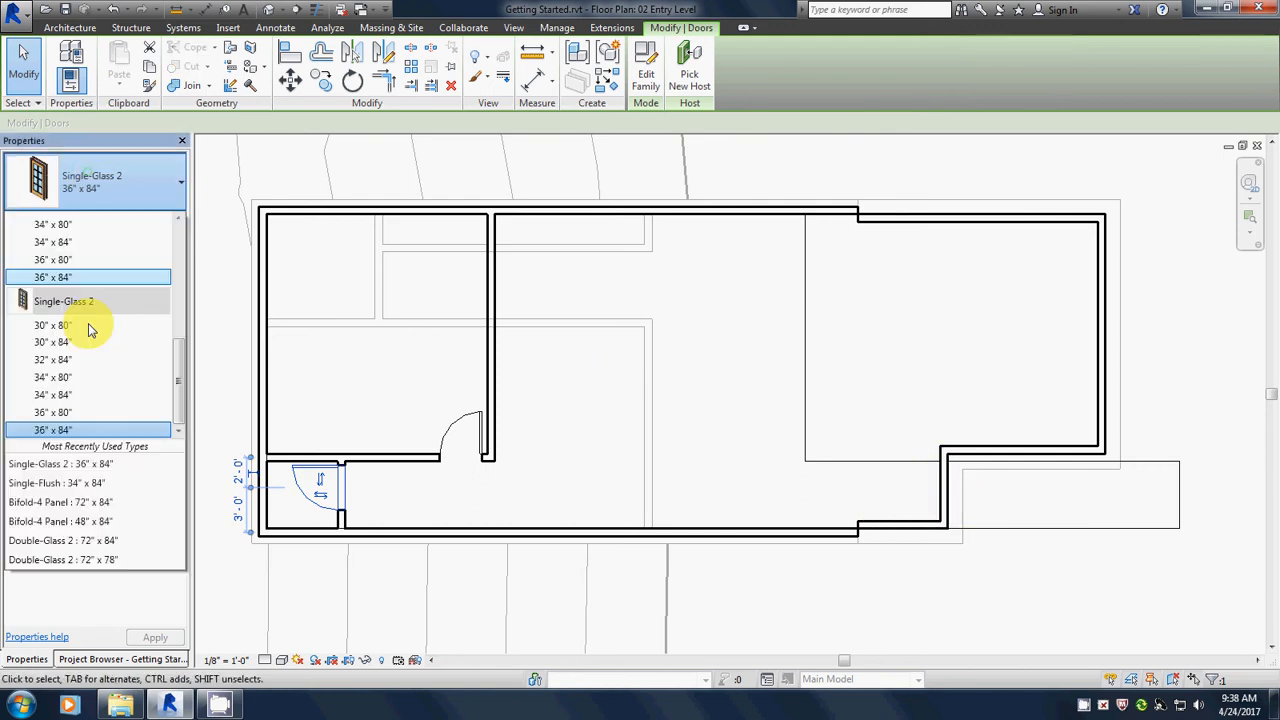
left_click(55, 432)
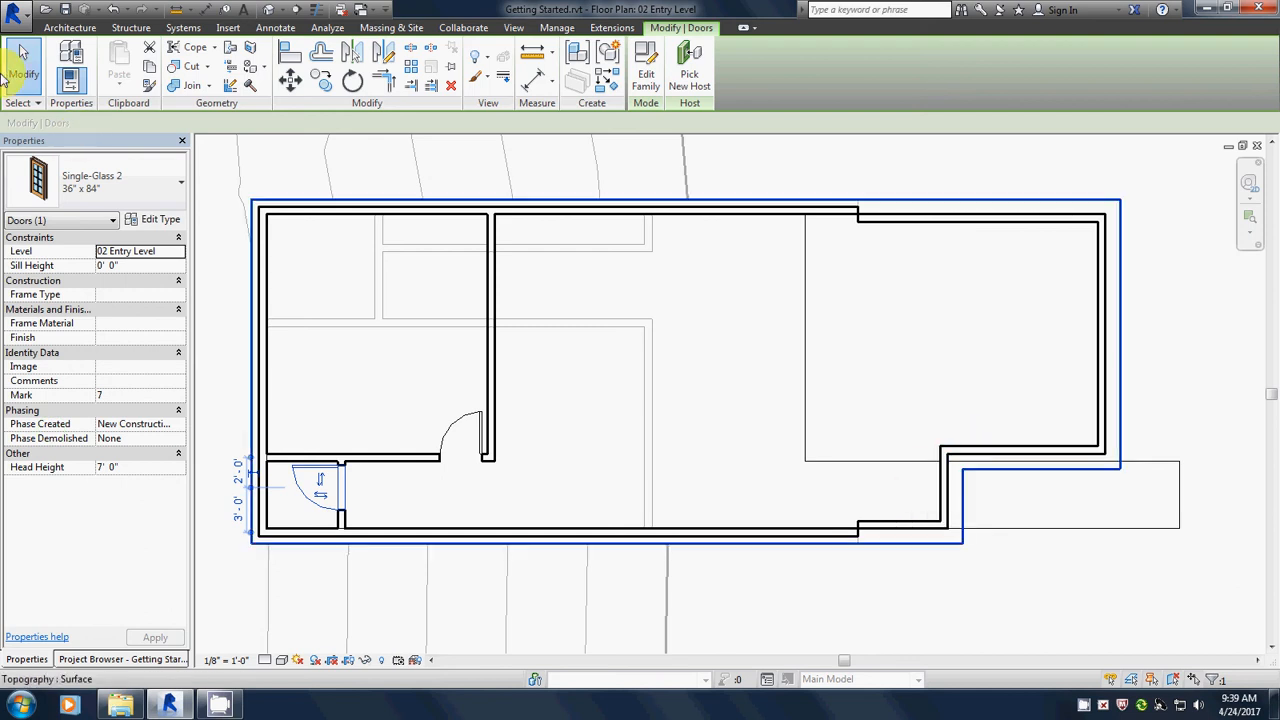
- Place a Single-Glass 2 door of size 36" x 84" centred in the short east wall facing the entry walkway, swinging inward
left_click(74, 28)
left_click(98, 62)
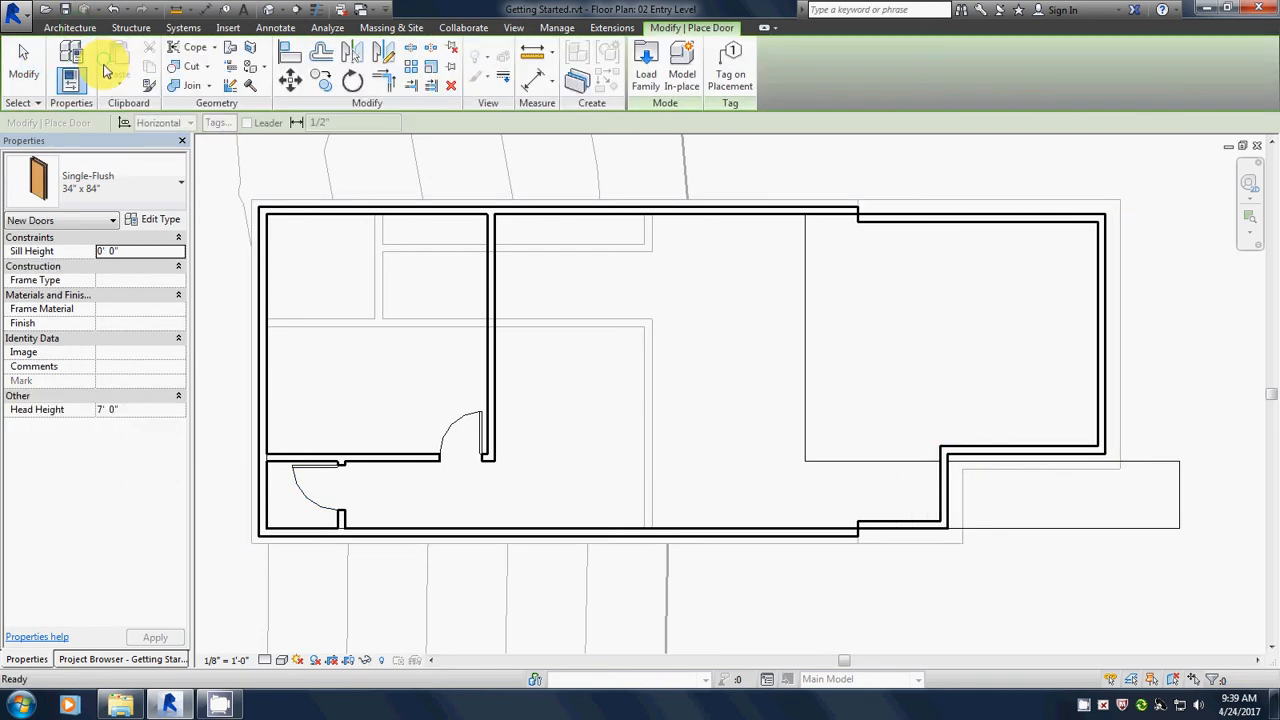
left_click(94, 185)
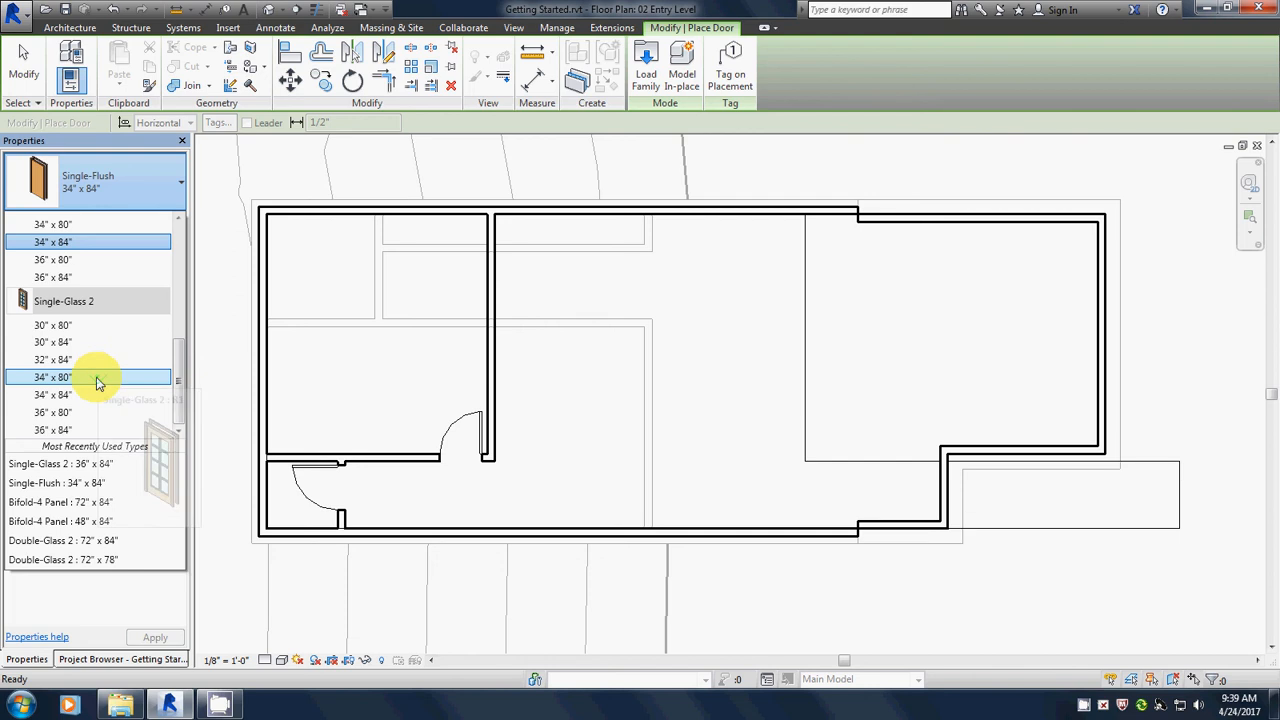
left_click(62, 432)
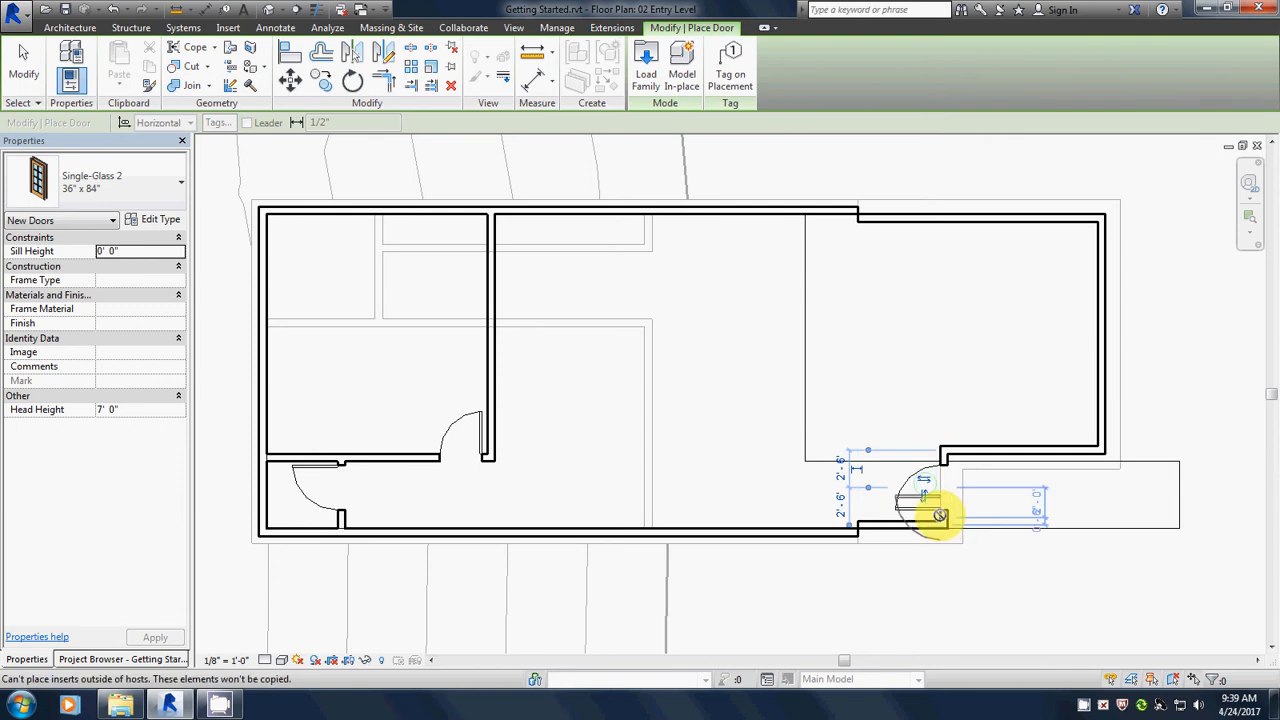
left_click(914, 486)
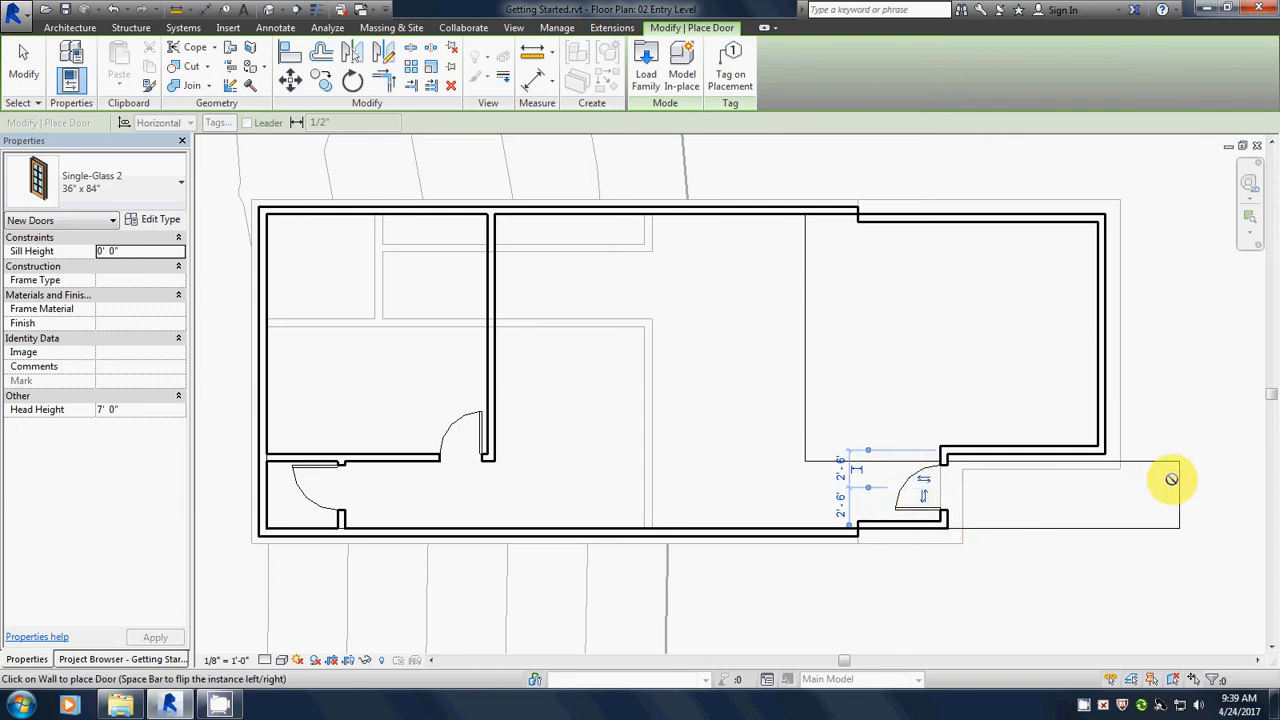
- Place a Double-Glass 2 door of size 72" x 84" in the north wall, 7'-0" from the wall's east jog, swinging outward
left_click(100, 182)
scroll(88, 308, "up", 4)
scroll(88, 310, "up", 1)
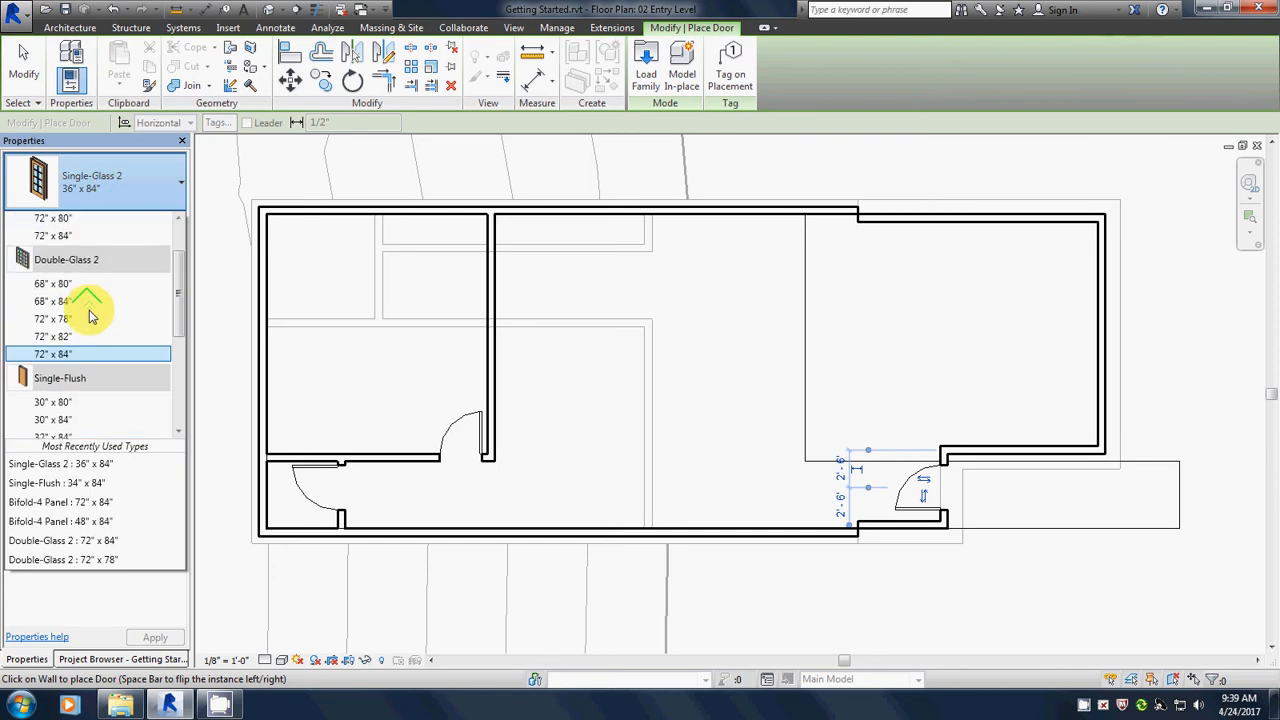
left_click(50, 355)
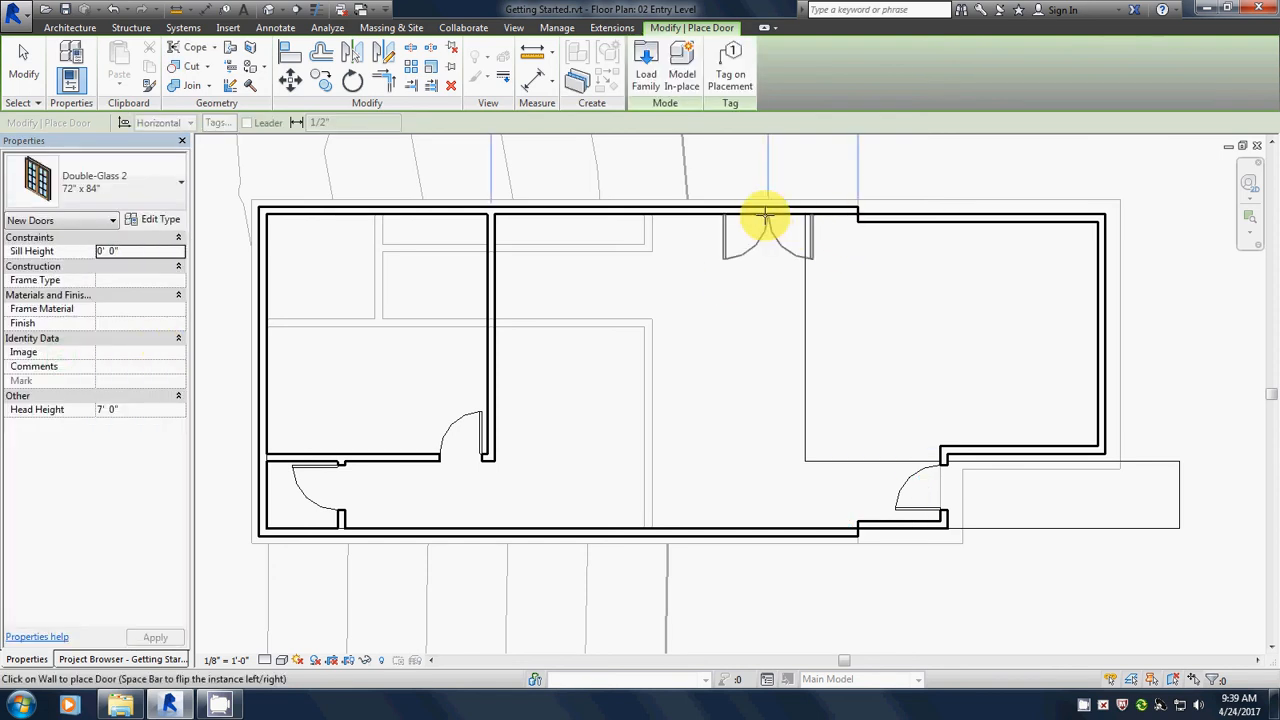
middle_click_drag(762, 215, 749, 329)
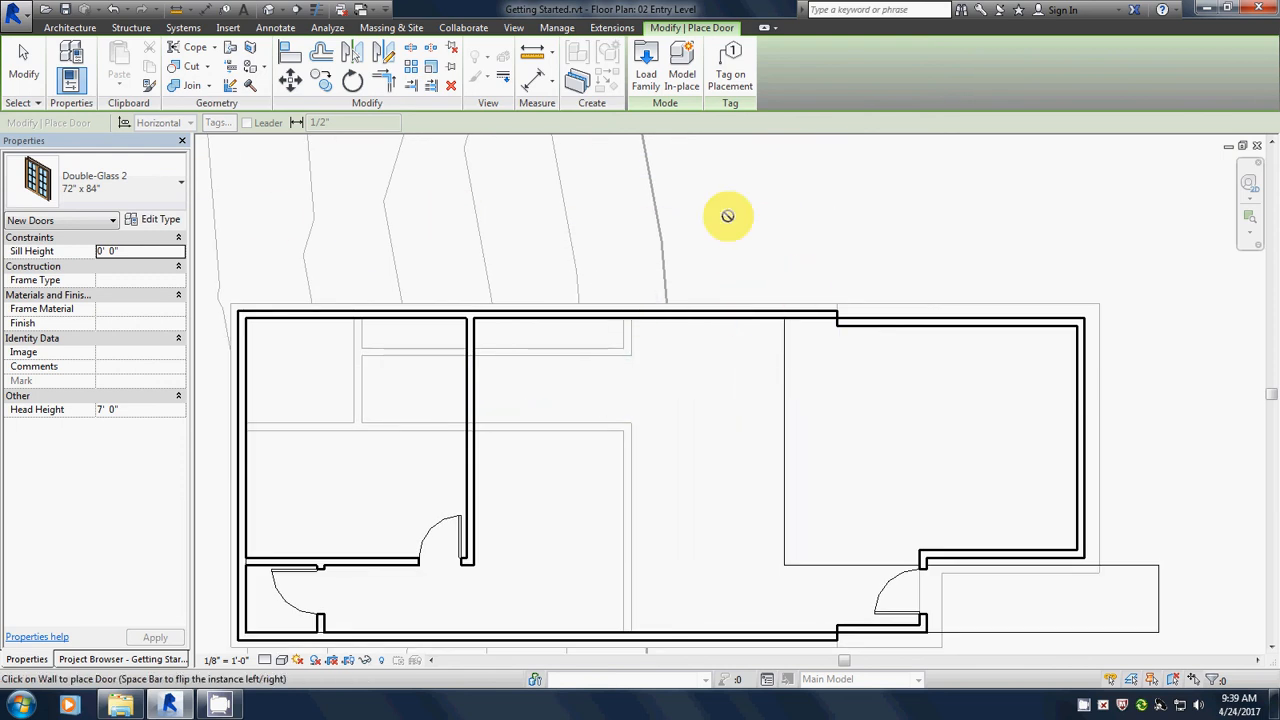
left_click(728, 310)
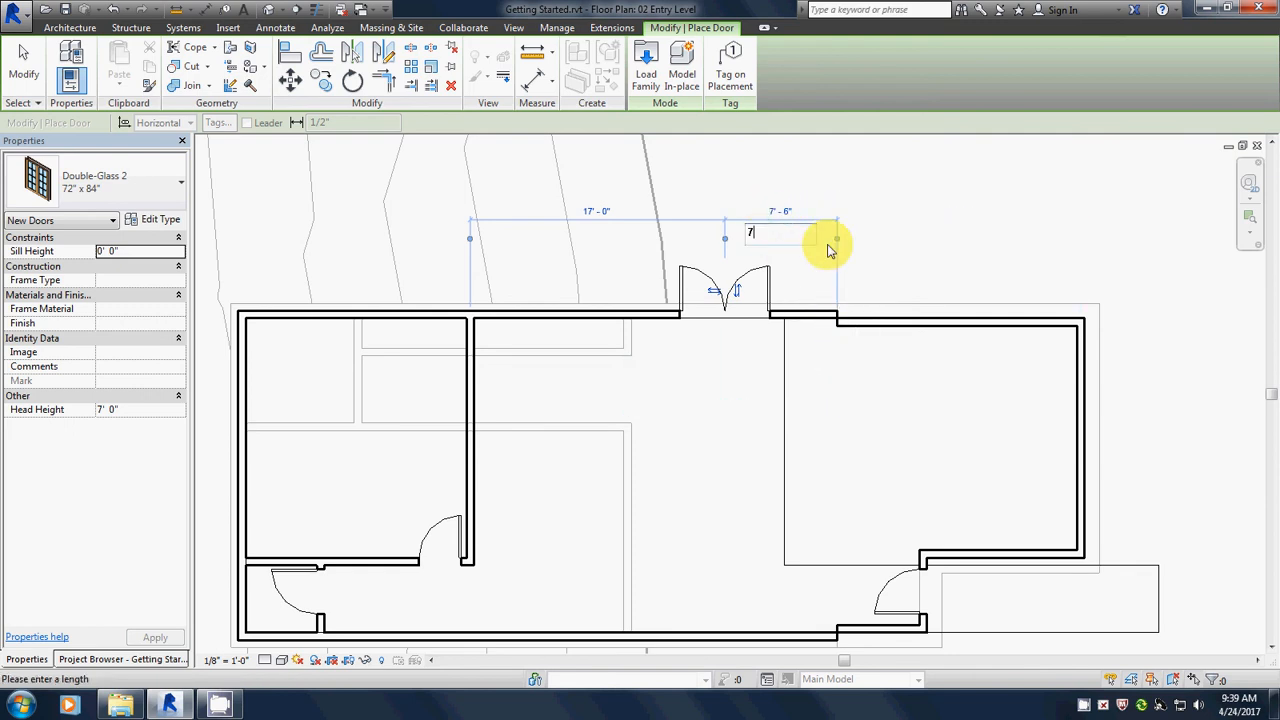
key("Return")
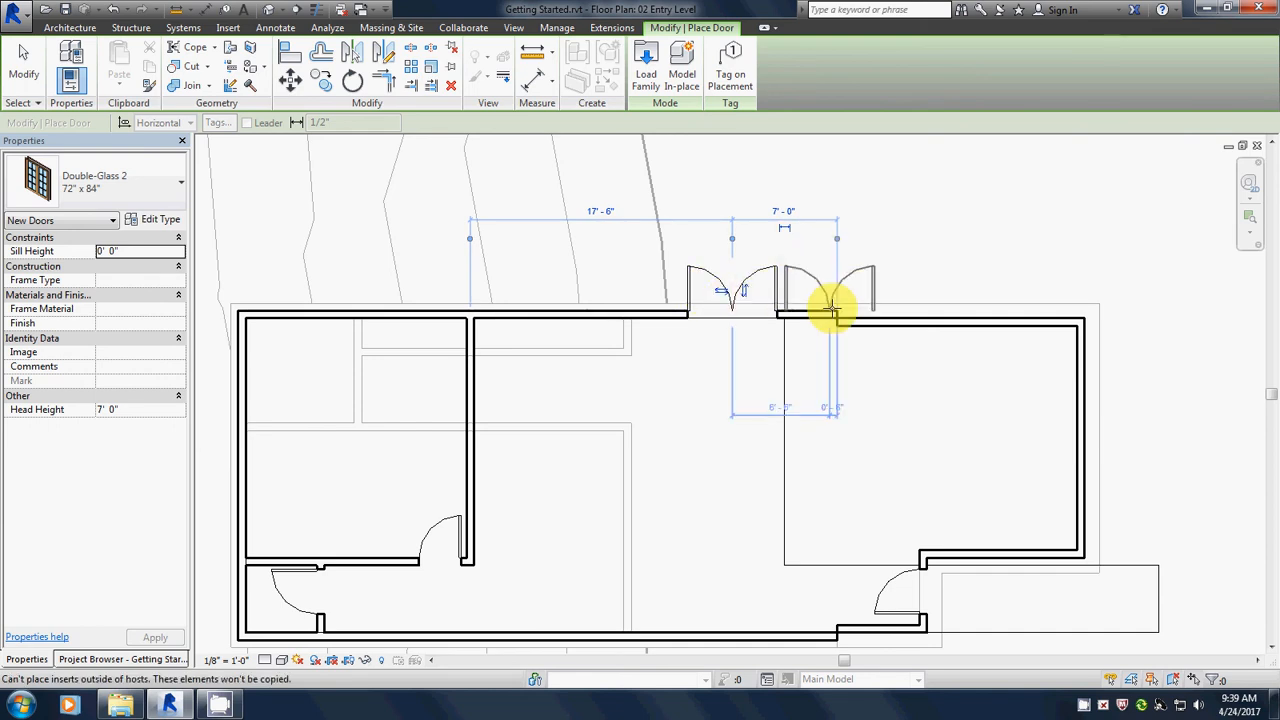
left_click(20, 62)
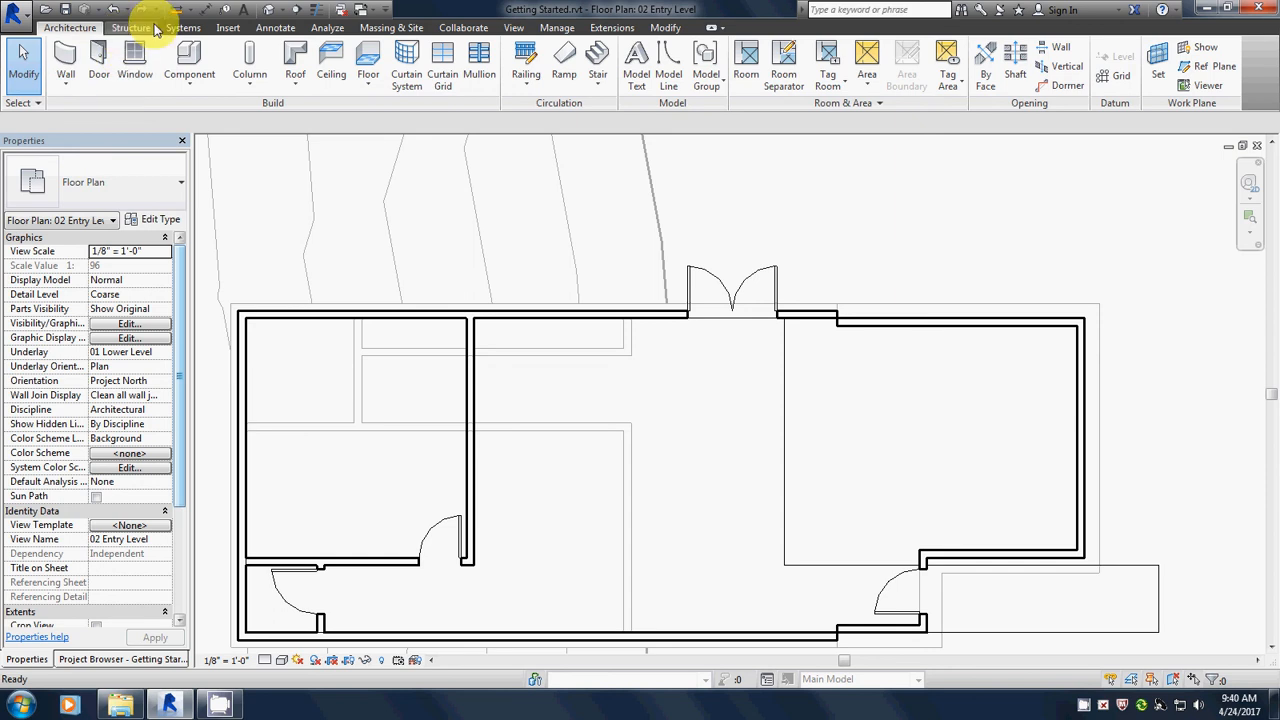
- Open the default 3D view and set its visual style to Shaded
left_click(270, 12)
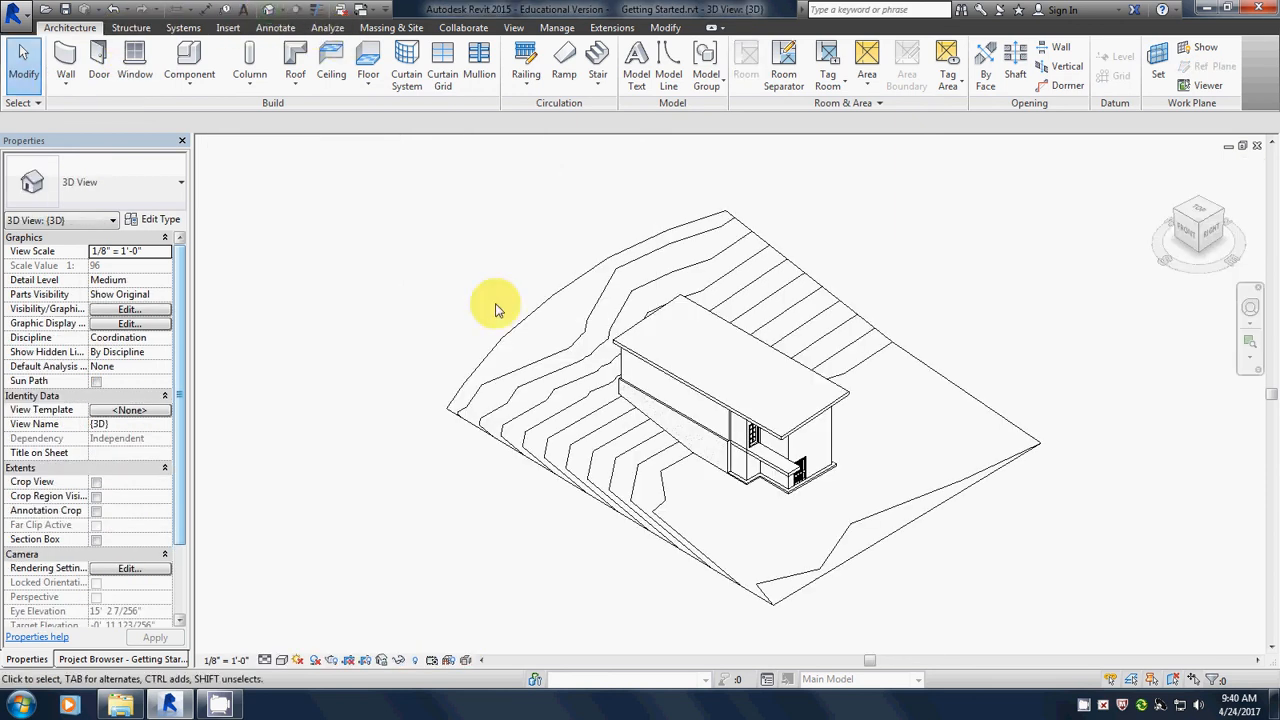
scroll(800, 455, "up", 5)
scroll(820, 462, "up", 3)
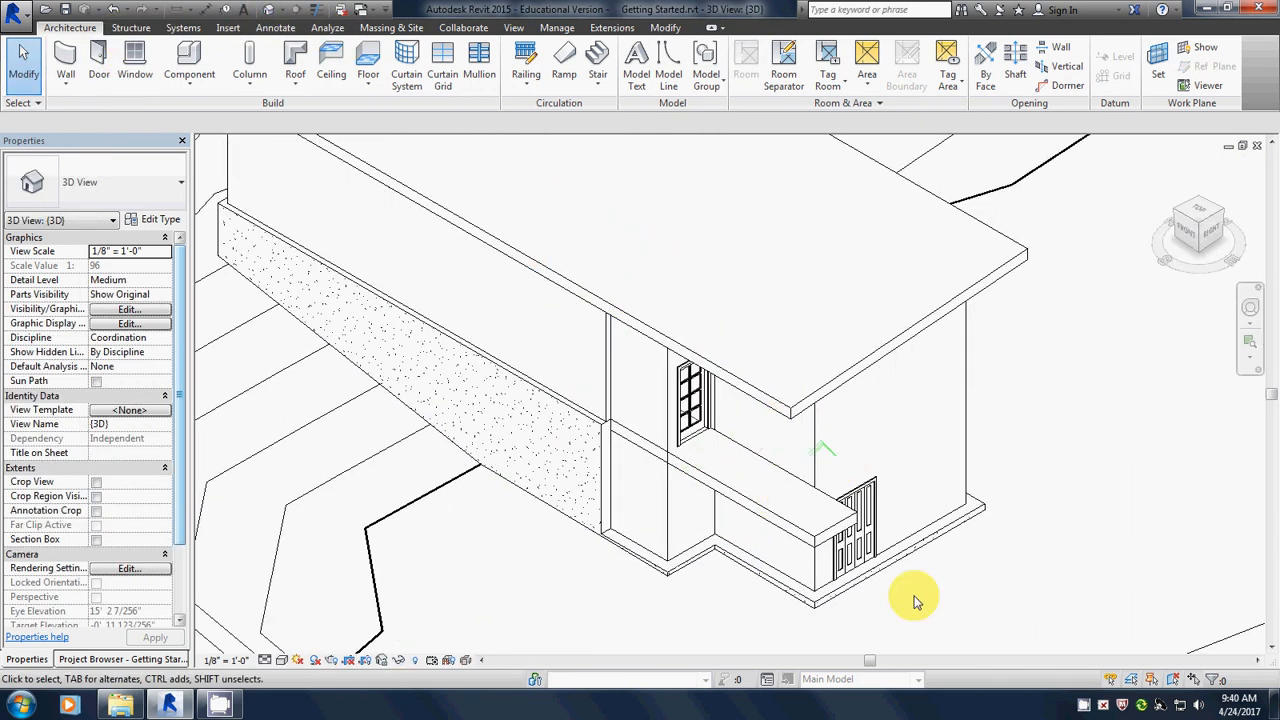
left_click(264, 660)
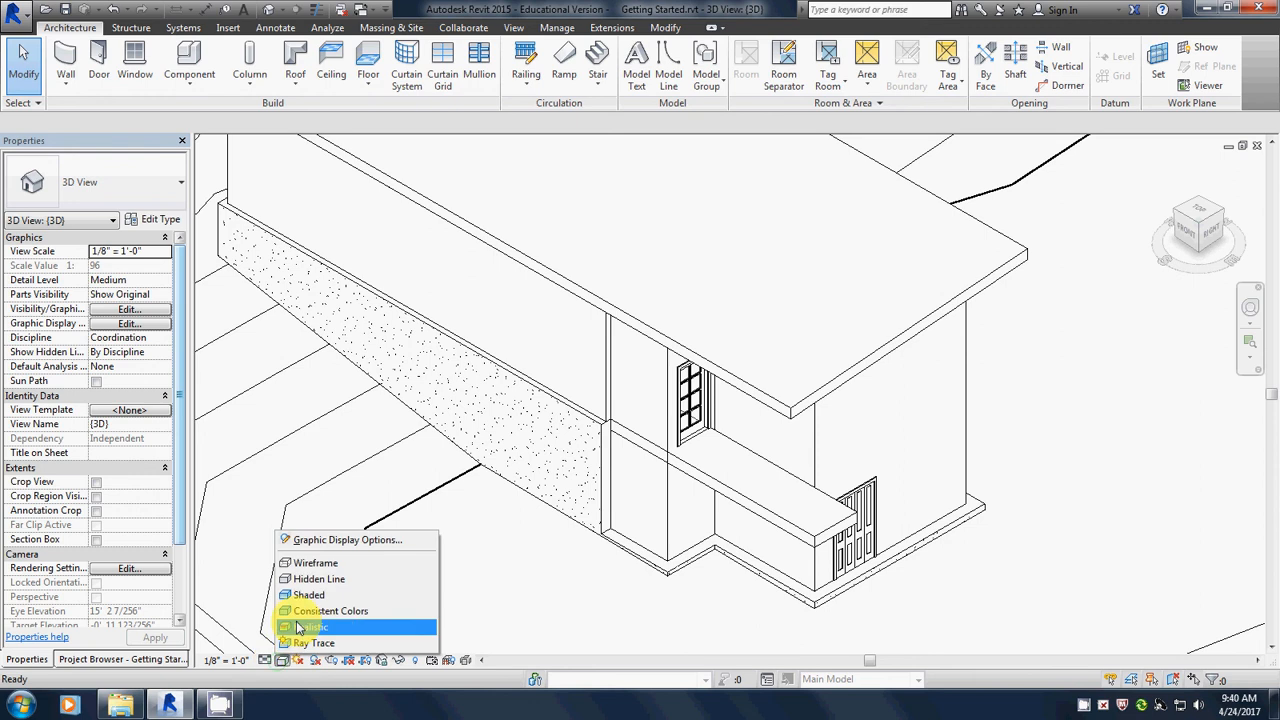
left_click(340, 596)
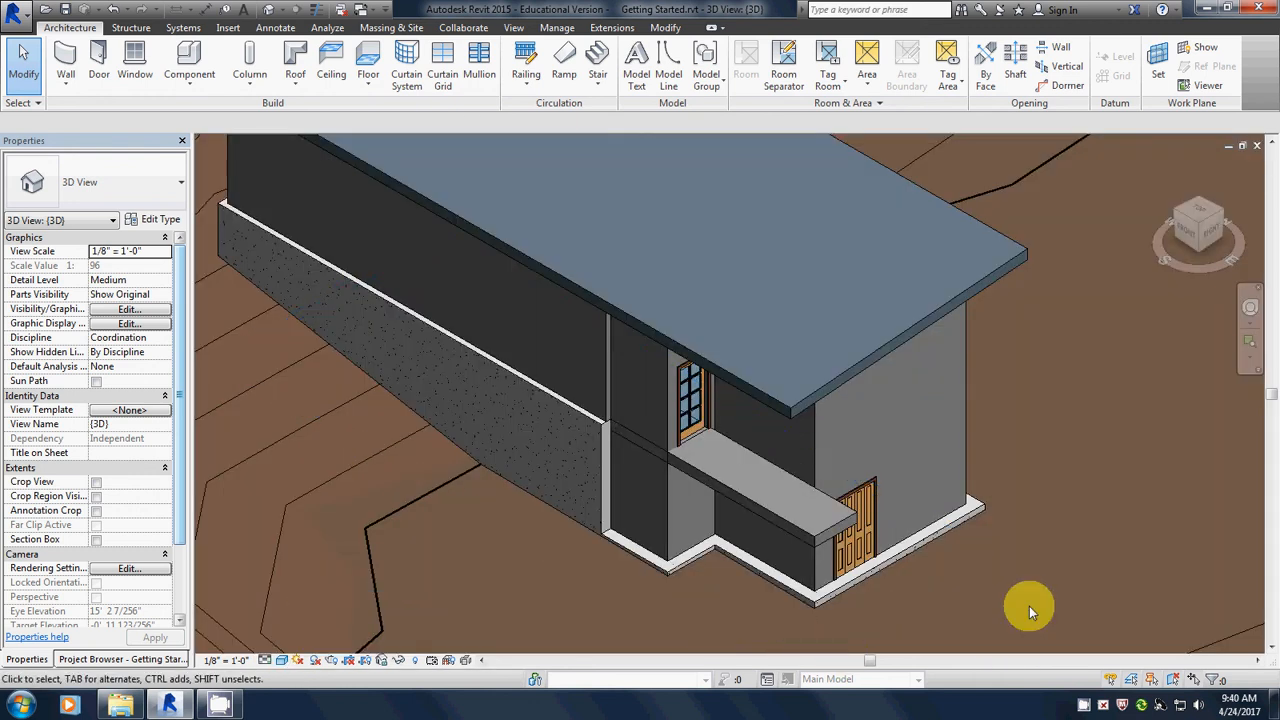
- Change the lower level's exterior bifold door in the east wall to the Double-Glass 2 type of size 72" x 84"
left_click(1230, 218)
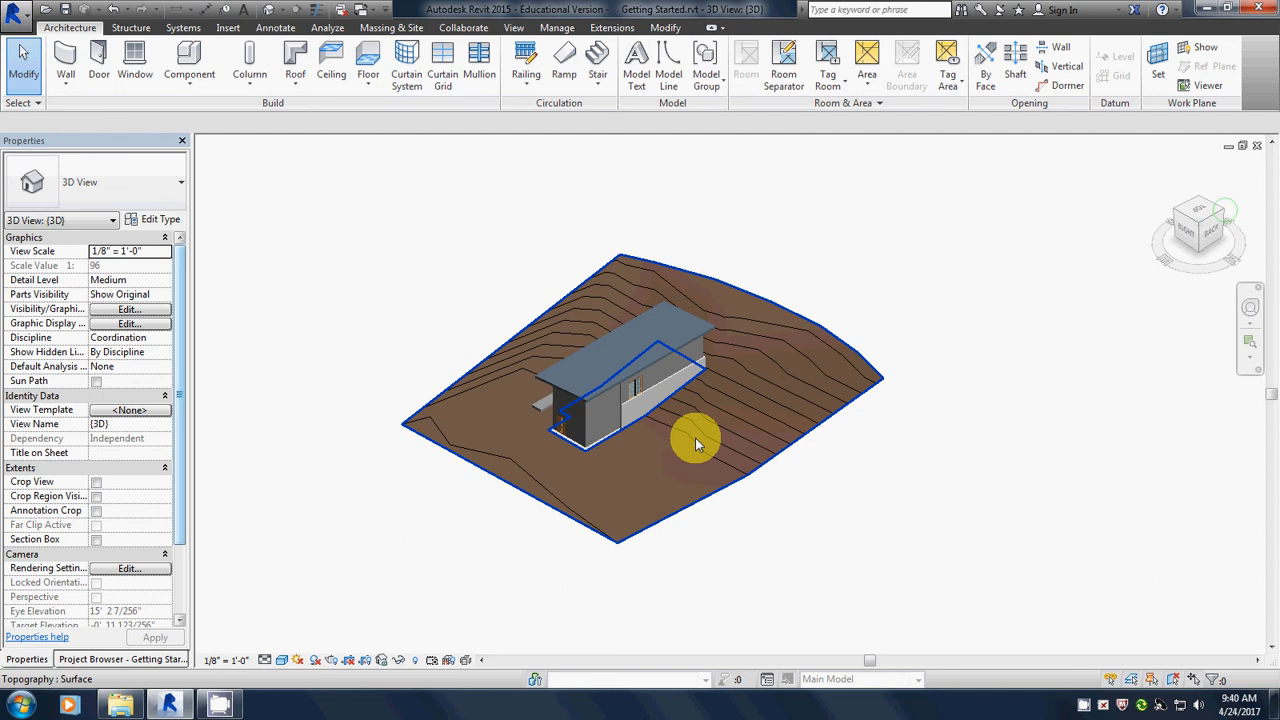
scroll(694, 434, "up", 5)
scroll(785, 394, "up", 3)
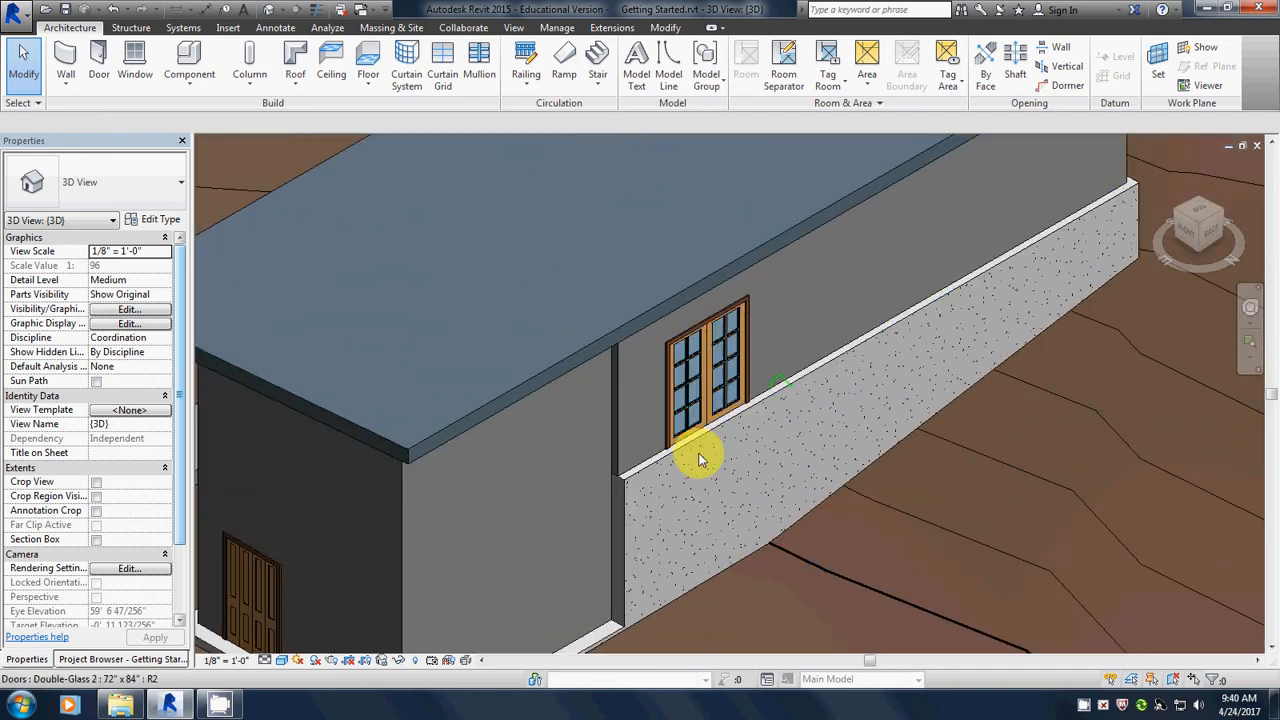
scroll(700, 449, "down", 4)
scroll(669, 367, "up", 2)
scroll(669, 372, "down", 2)
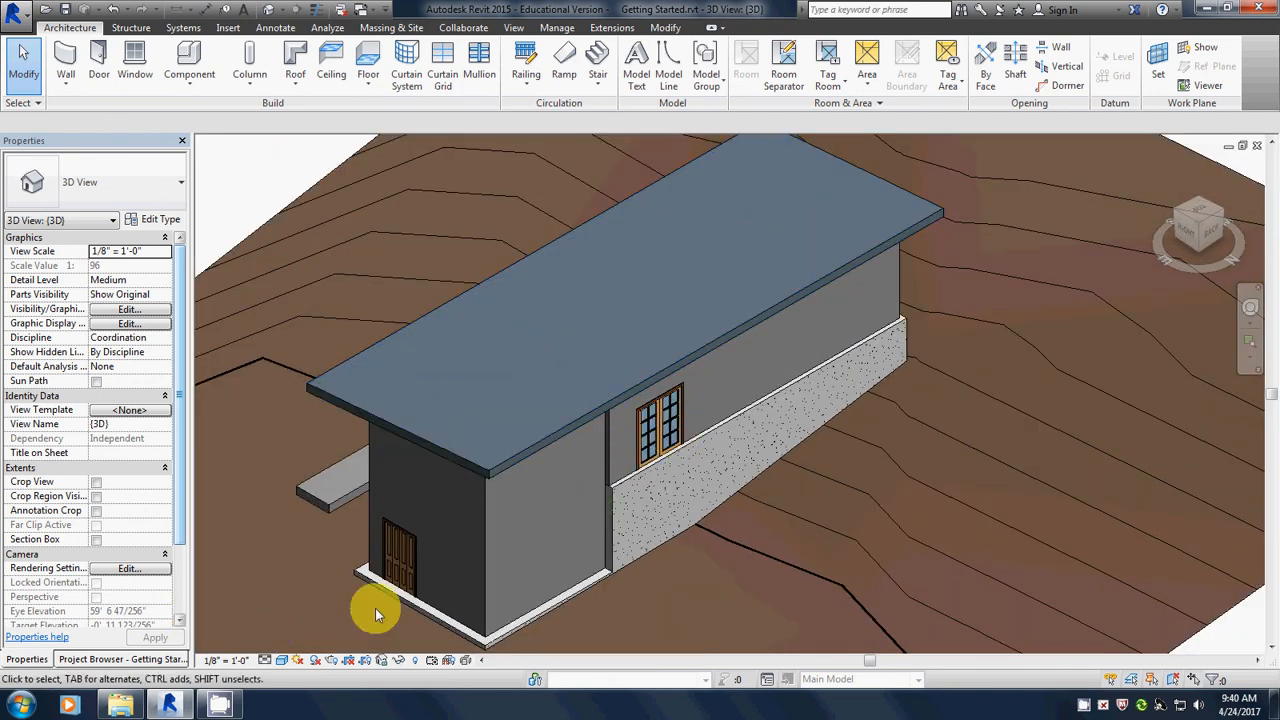
scroll(443, 506, "up", 5)
left_click(492, 464)
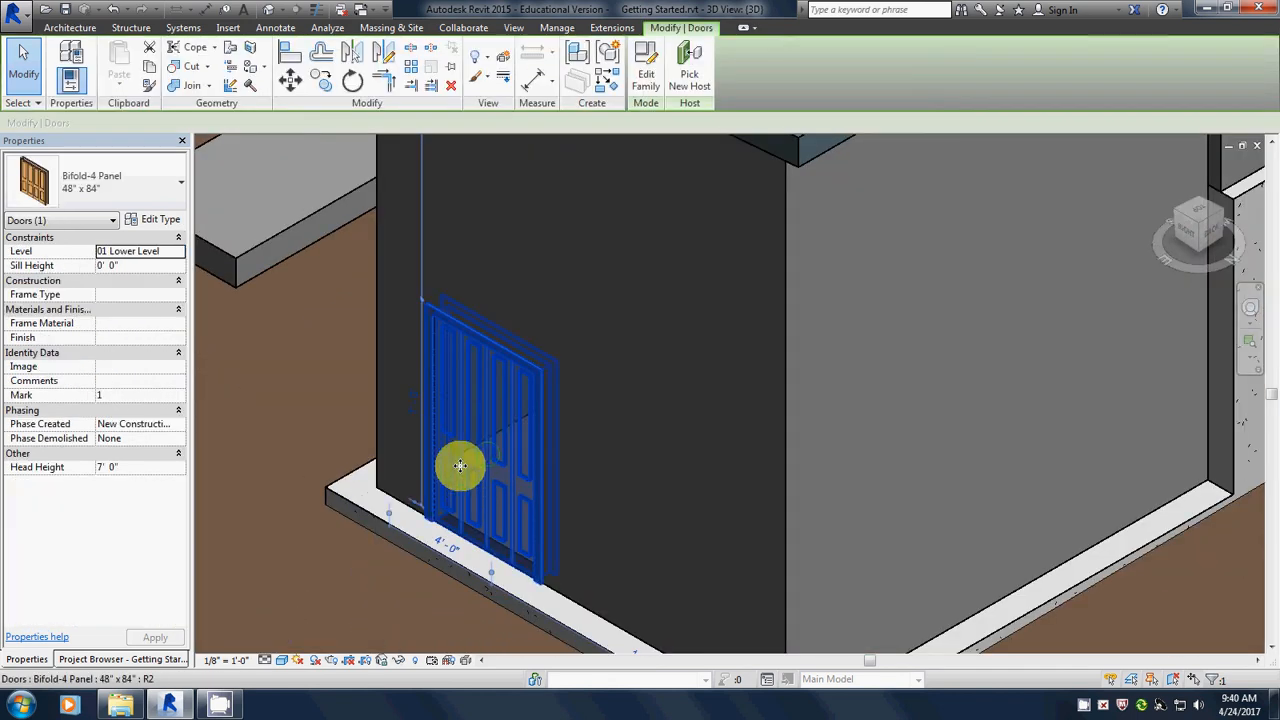
left_click(155, 189)
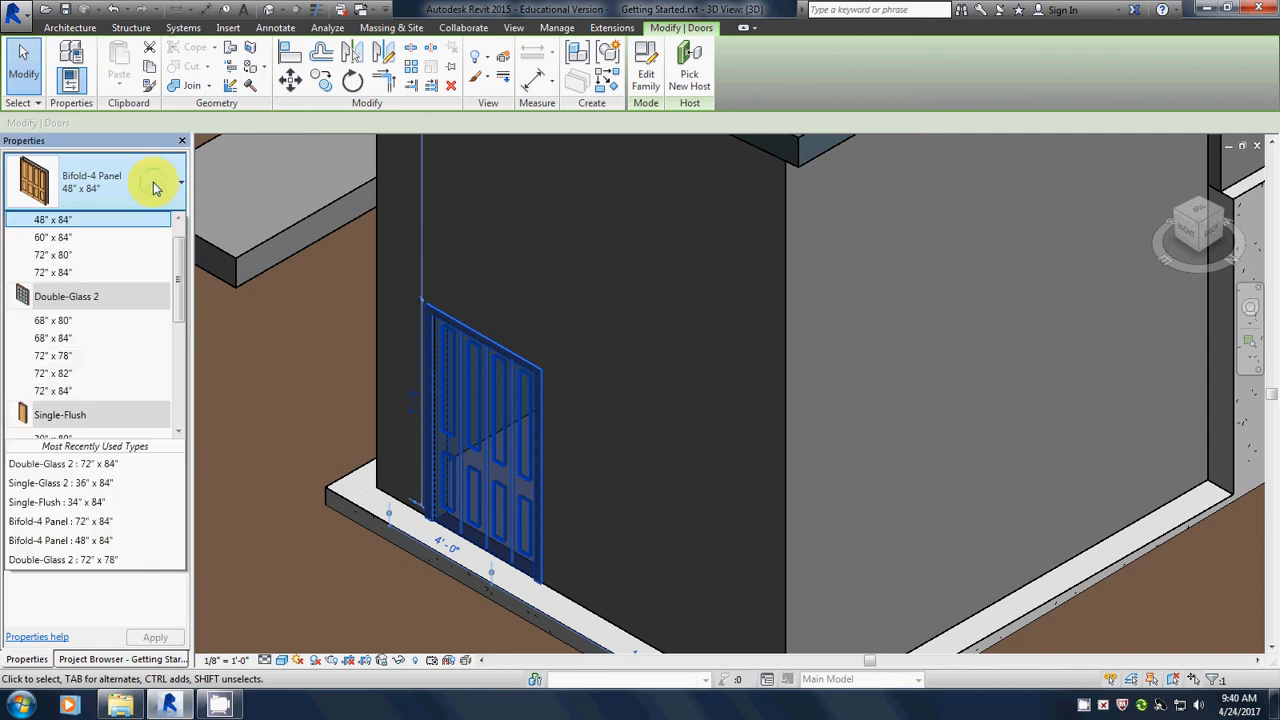
left_click(55, 391)
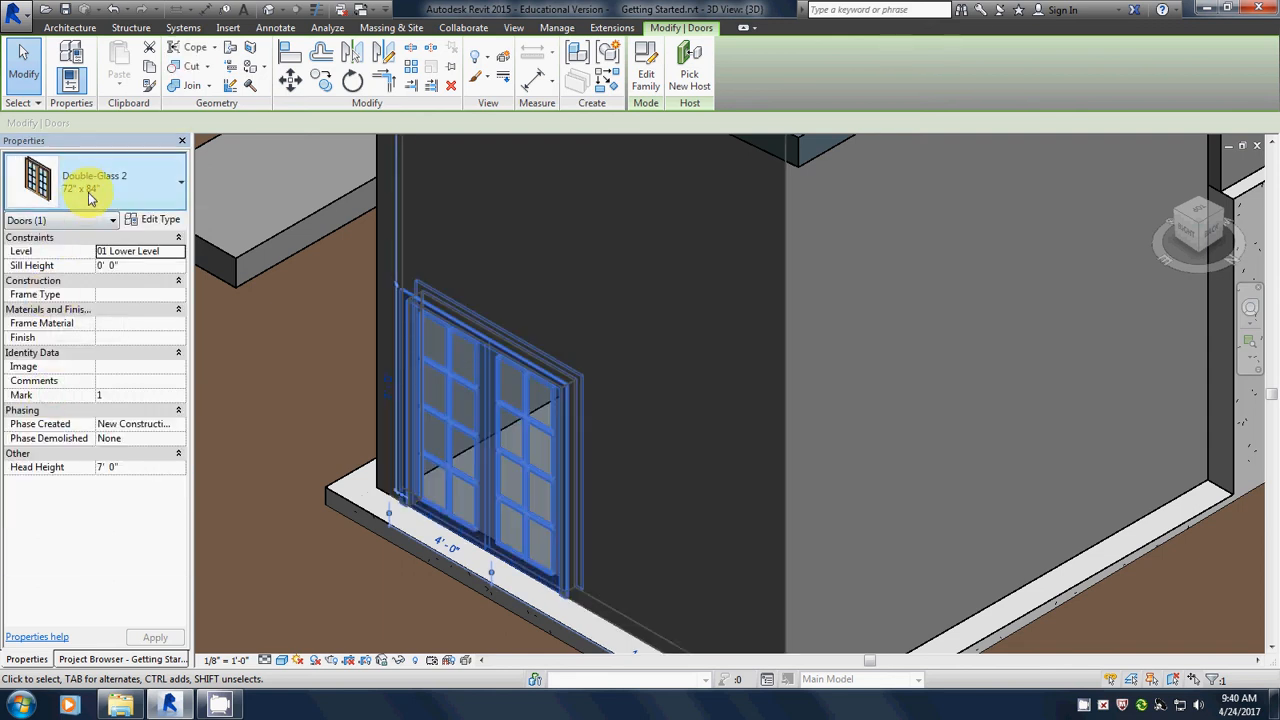
scroll(360, 590, "down", 3)
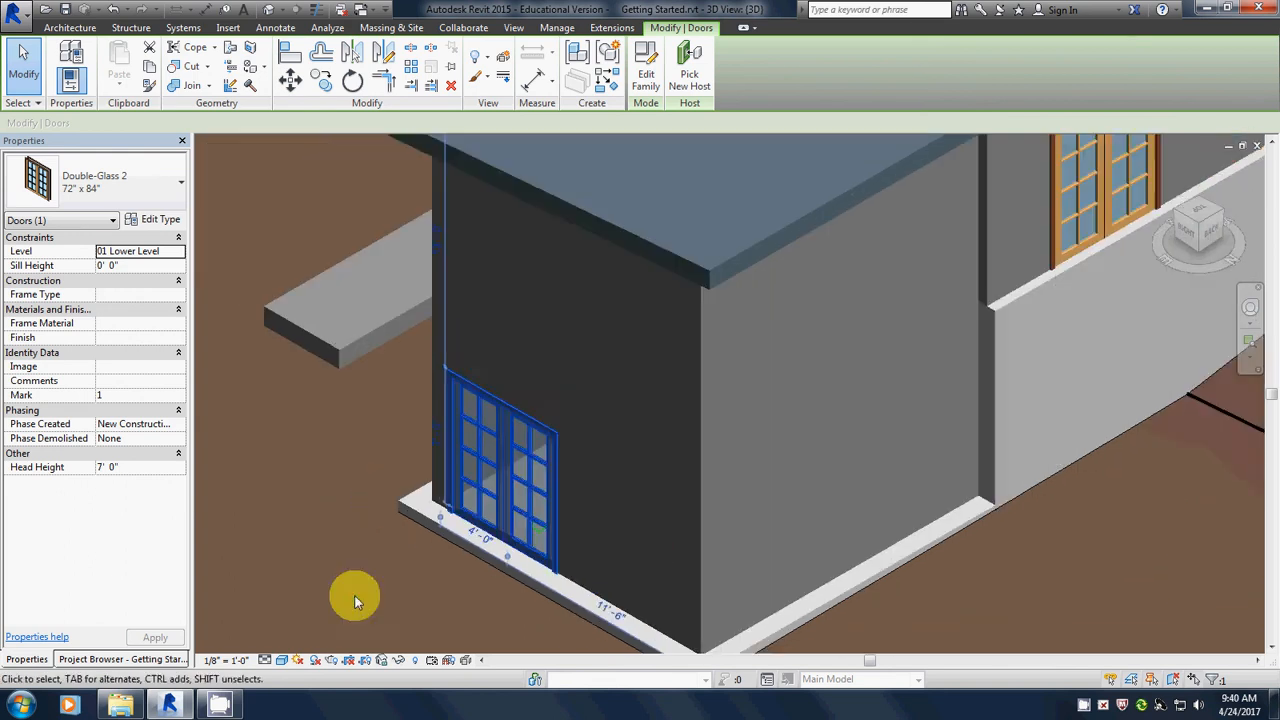
left_click(321, 492)
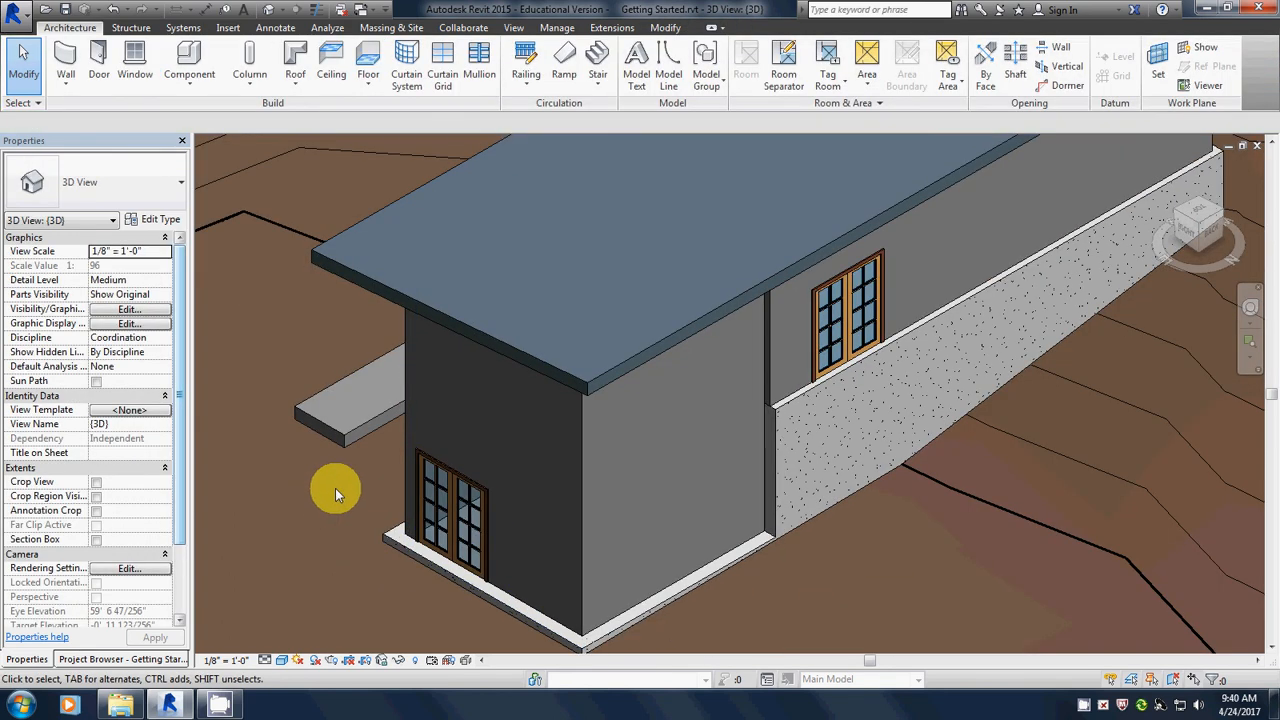
- Turn the 3D view back to the building's southeast corner and examine the exterior glass doors on both levels
middle_click_drag(371, 520, 486, 586, "shift")
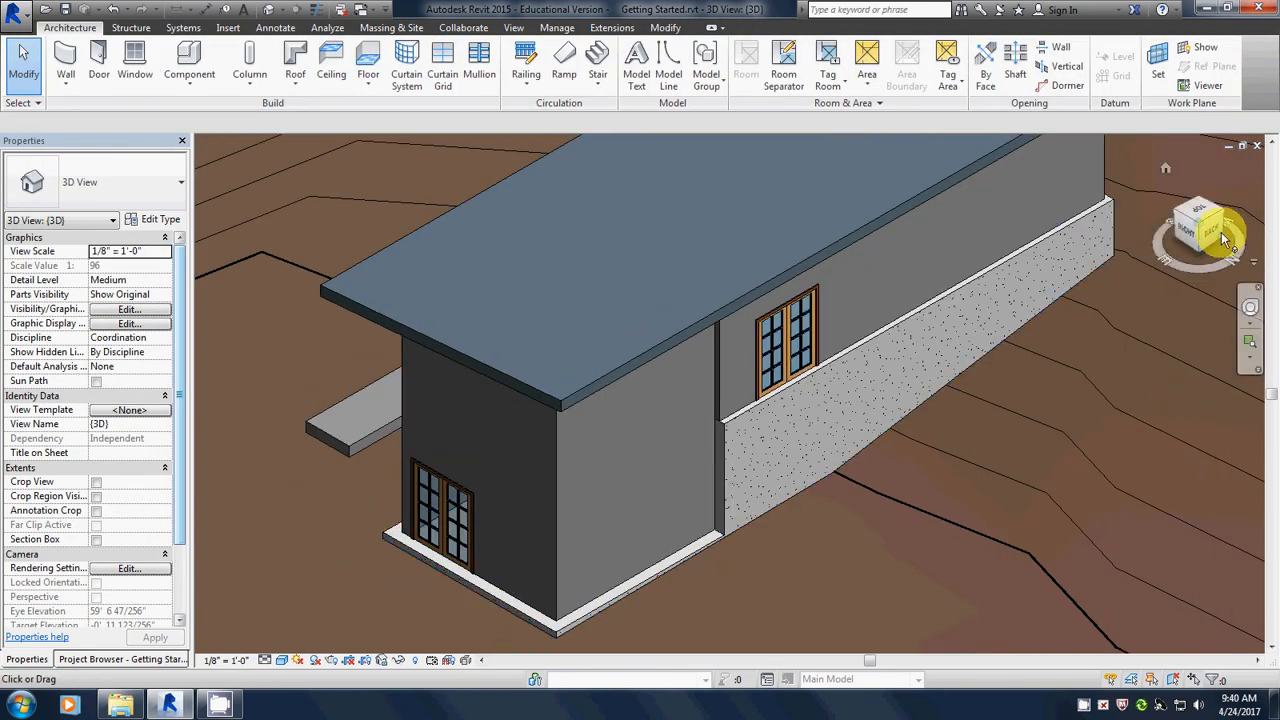
left_click(1173, 211)
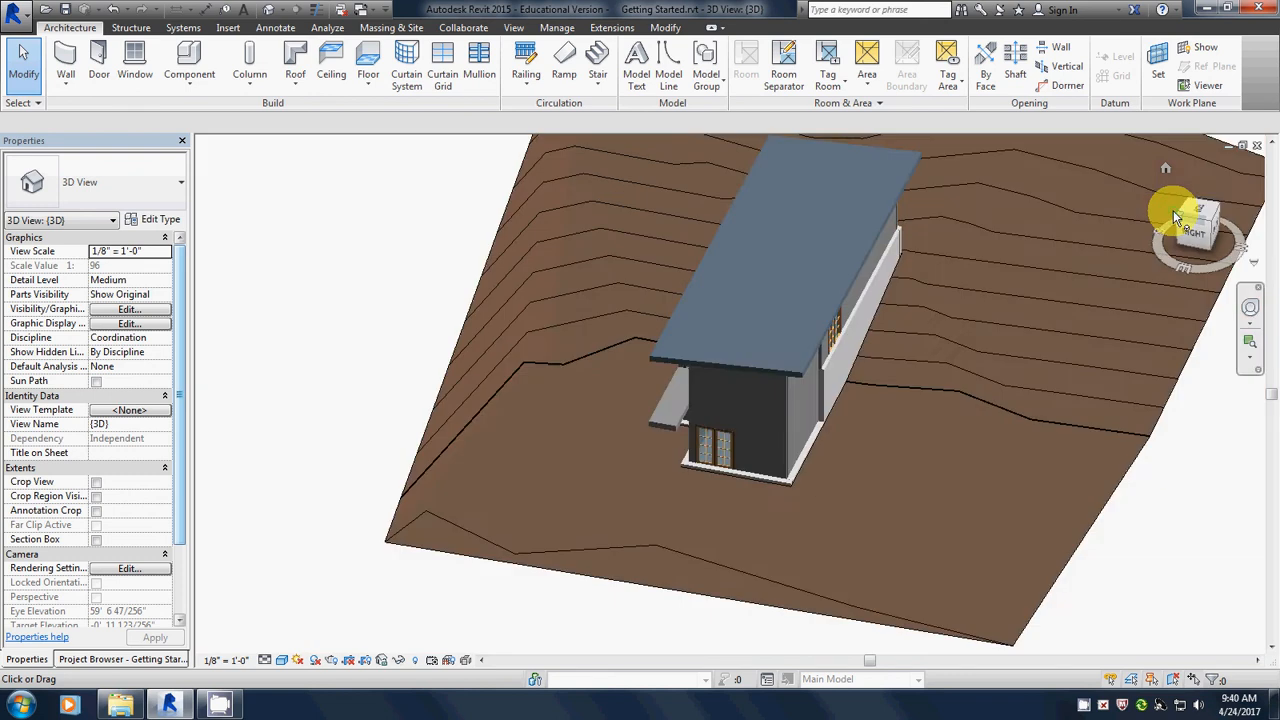
scroll(790, 440, "up", 4)
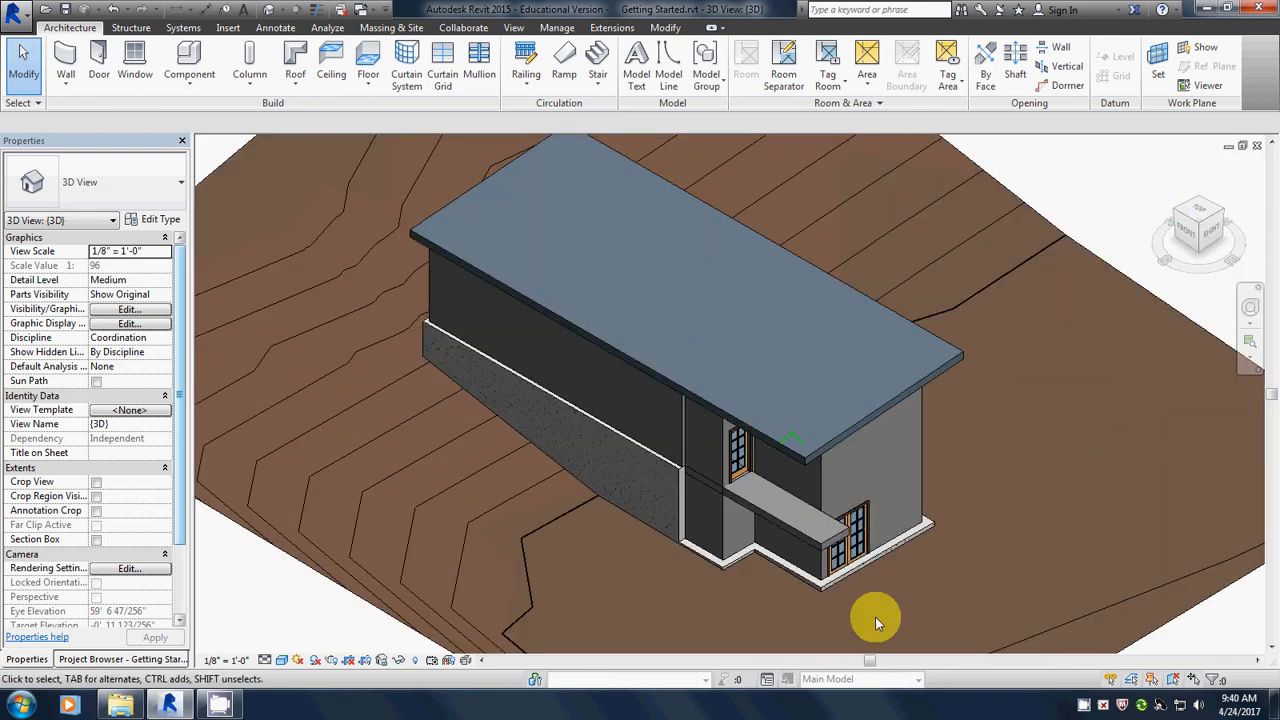
middle_click_drag(875, 617, 866, 528)
scroll(839, 509, "up", 2)
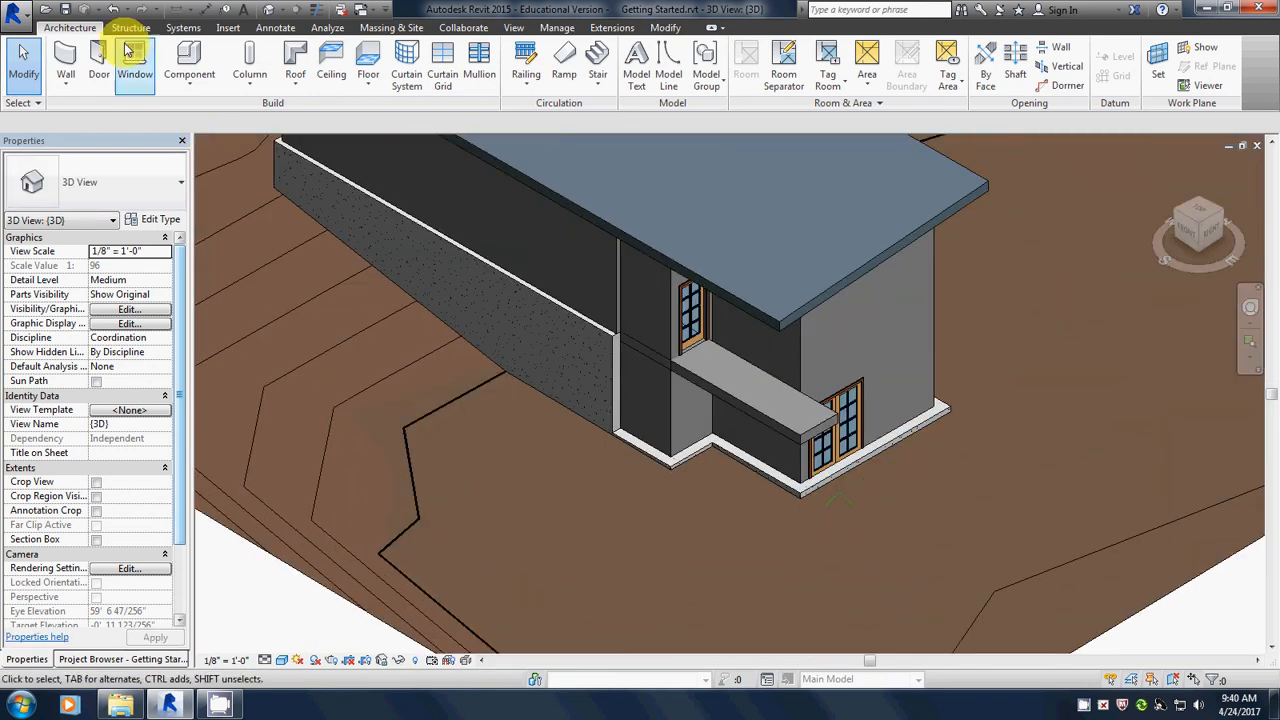